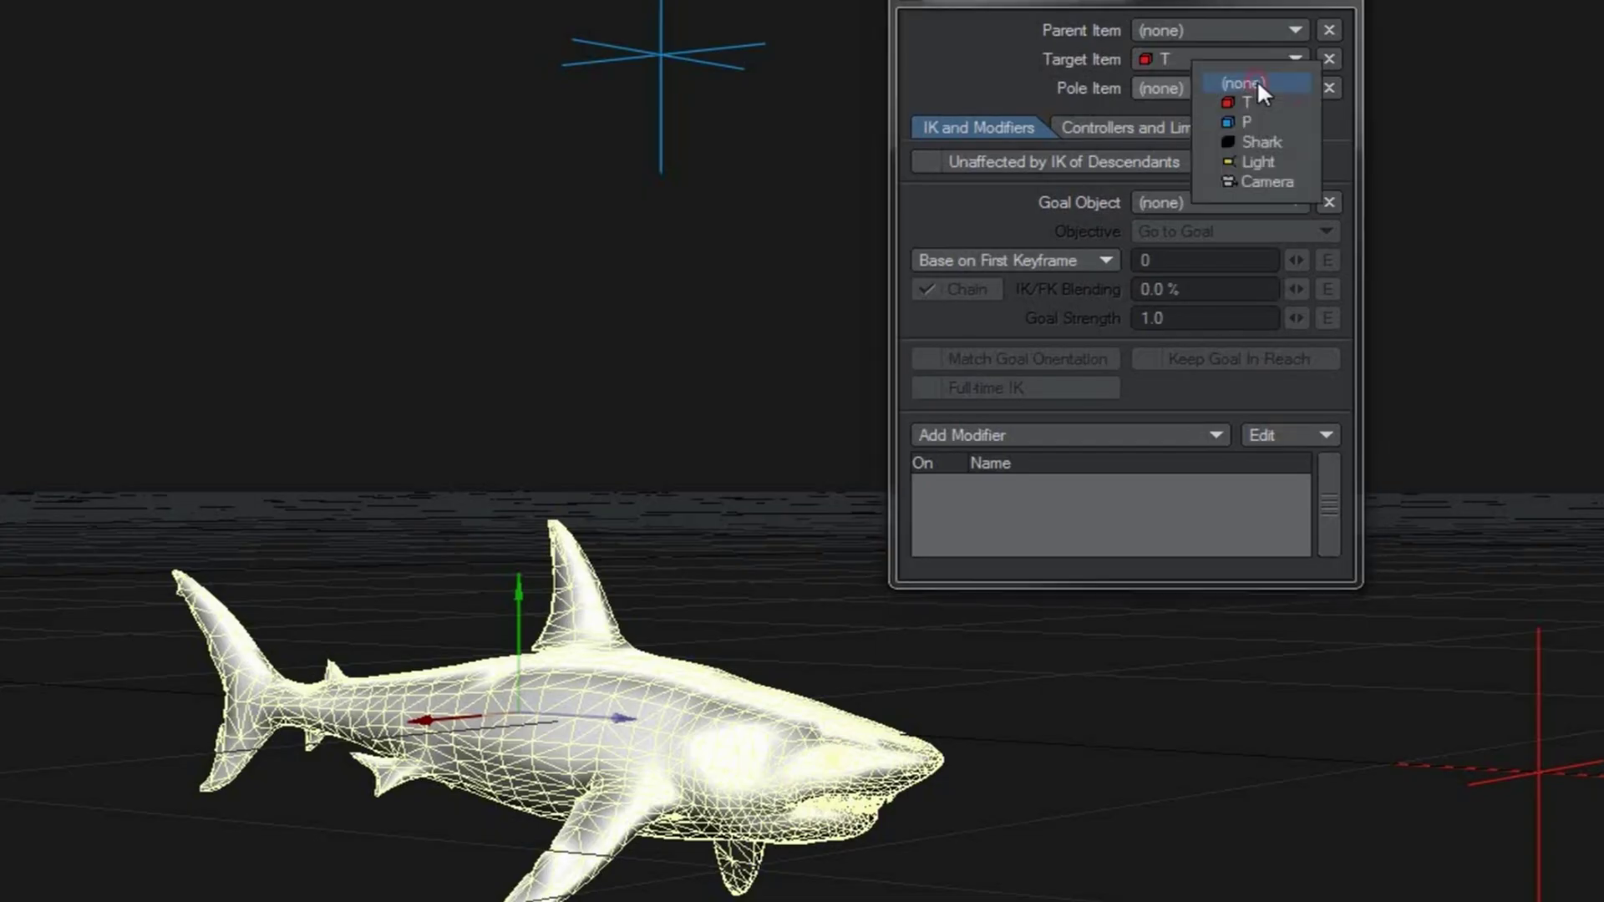
Set the shark's pole item to P and move nulls T and P around to test how the shark aims and banks.
{"action": "left_click", "coordinate": [1258, 122]}
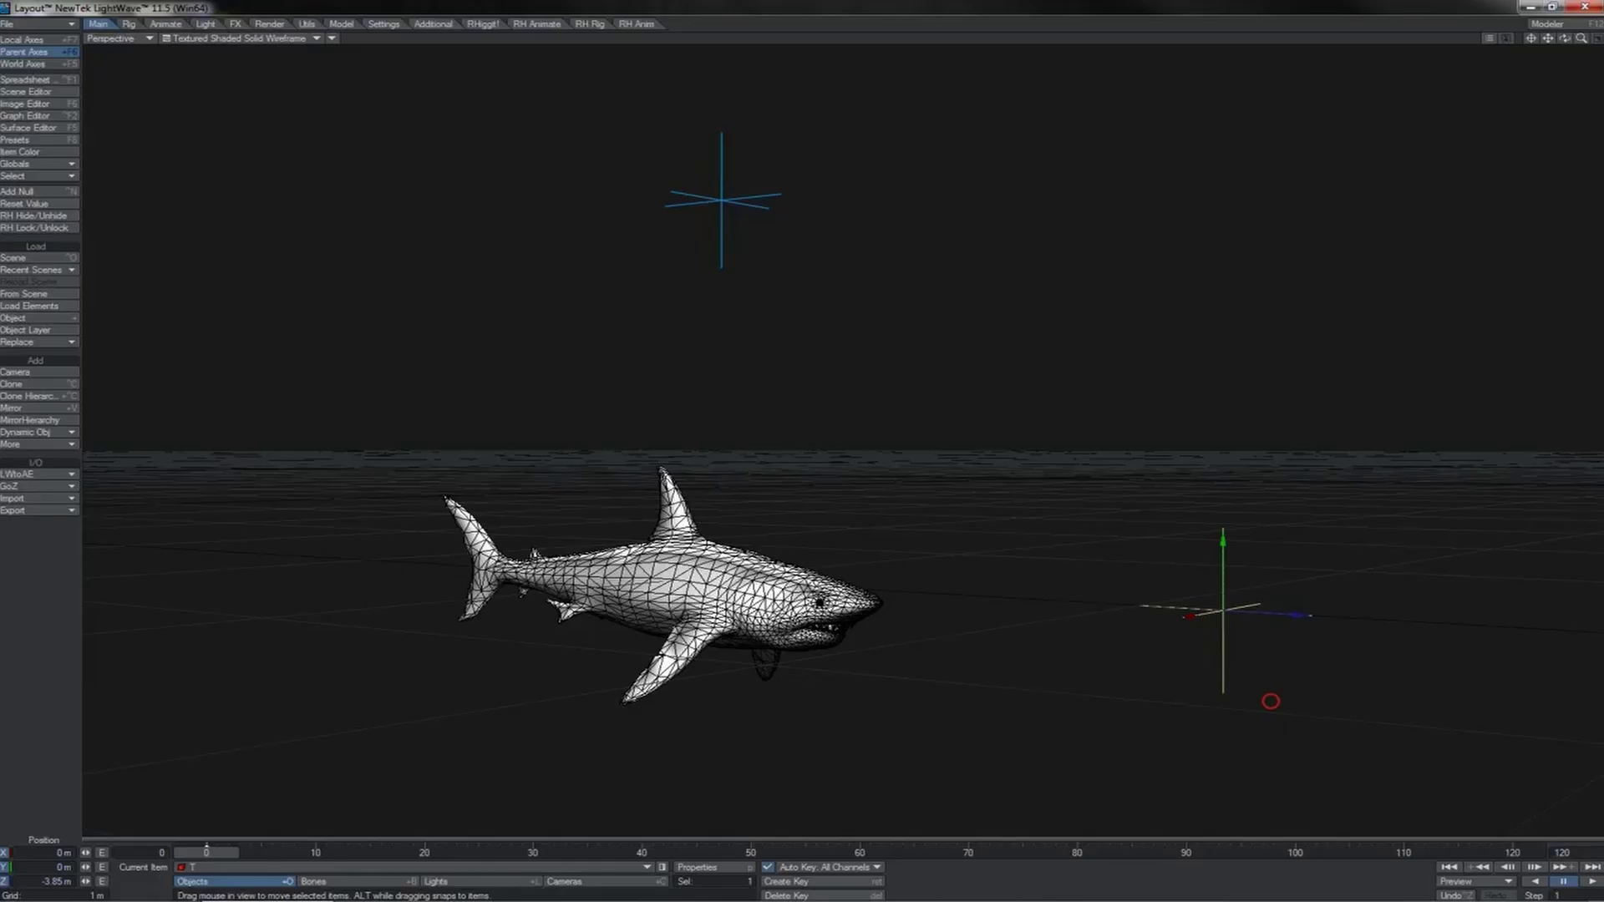
{"action": "left_click_drag", "start_coordinate": [996, 690], "coordinate": [1271, 700]}
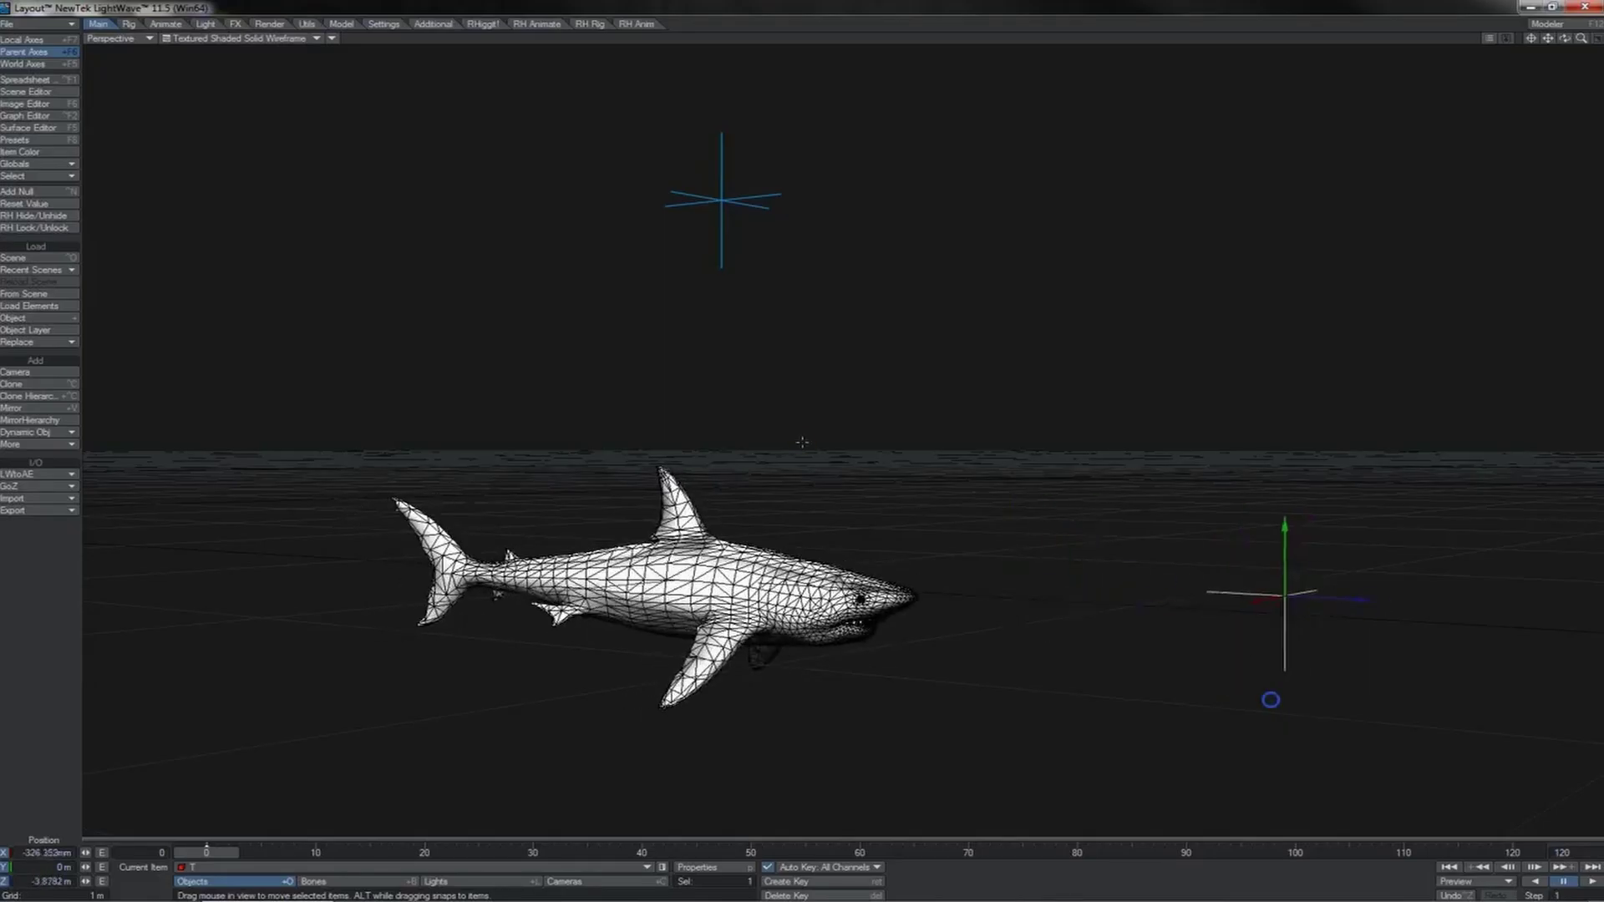
{"action": "right_click_drag", "start_coordinate": [1271, 700], "coordinate": [1271, 530]}
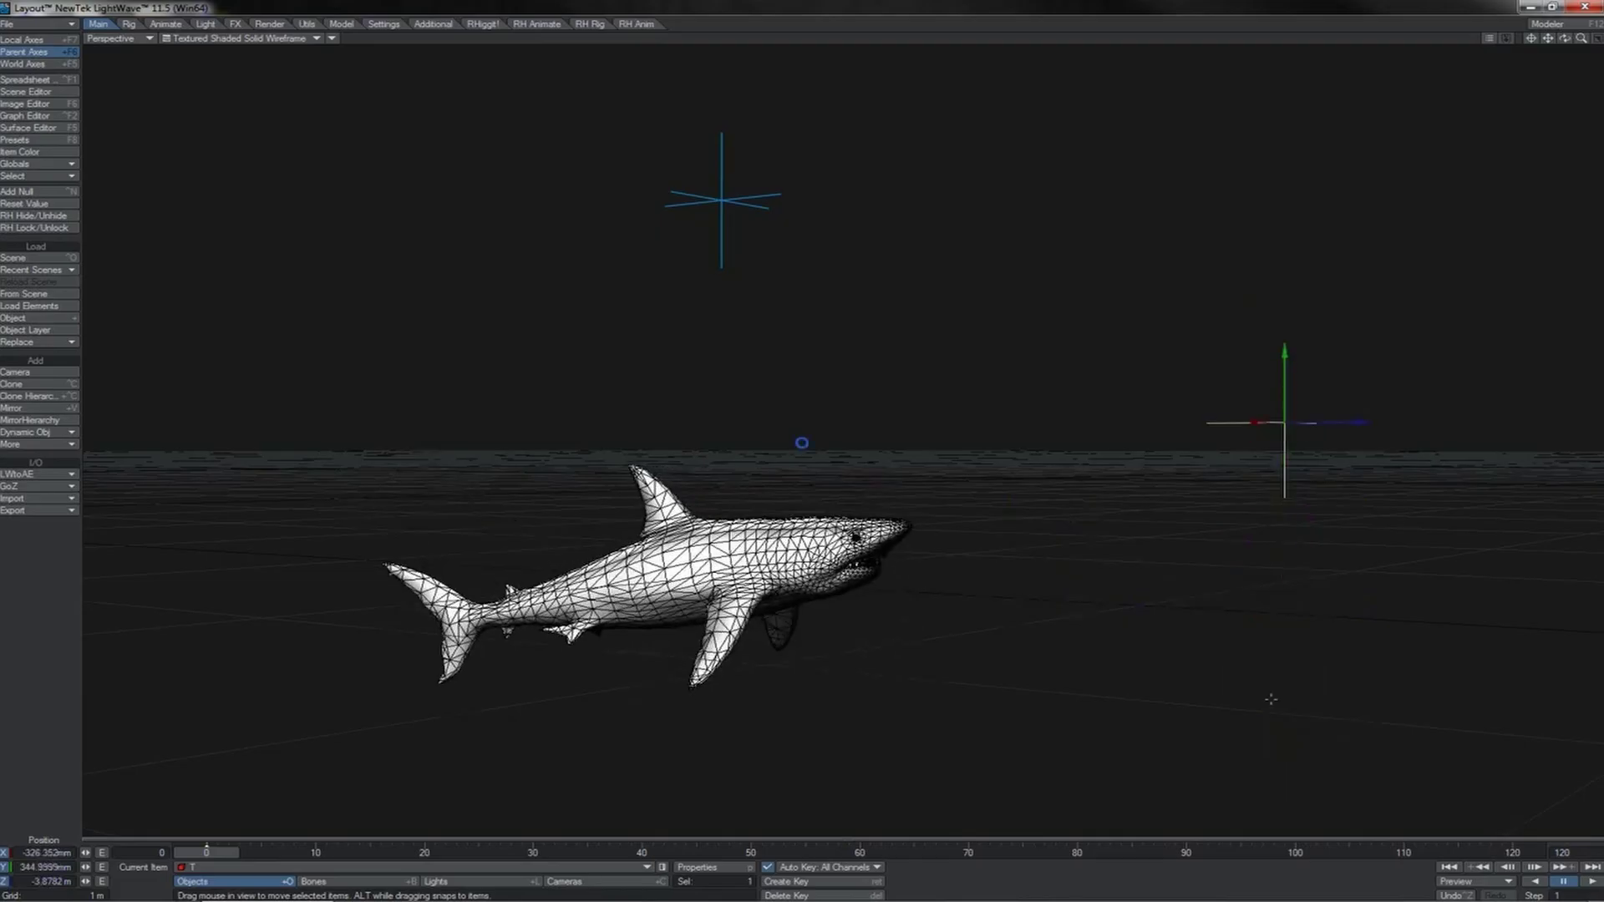
{"action": "left_click_drag", "start_coordinate": [1271, 696], "coordinate": [1153, 735]}
{"action": "left_click", "coordinate": [748, 198]}
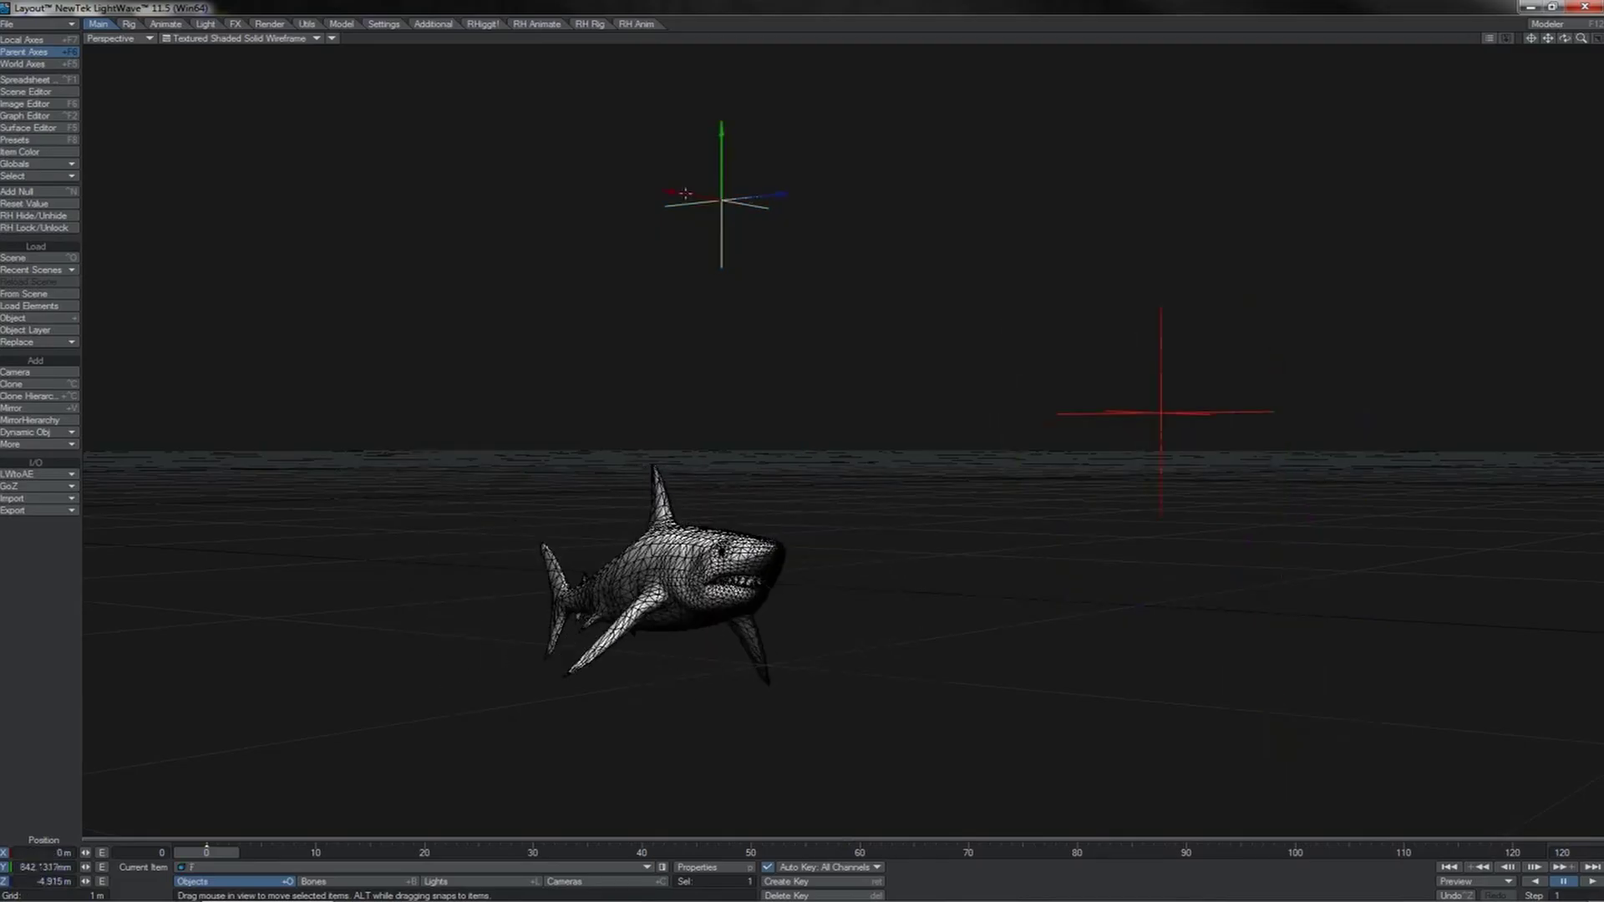
{"action": "left_click_drag", "start_coordinate": [685, 193], "coordinate": [602, 179]}
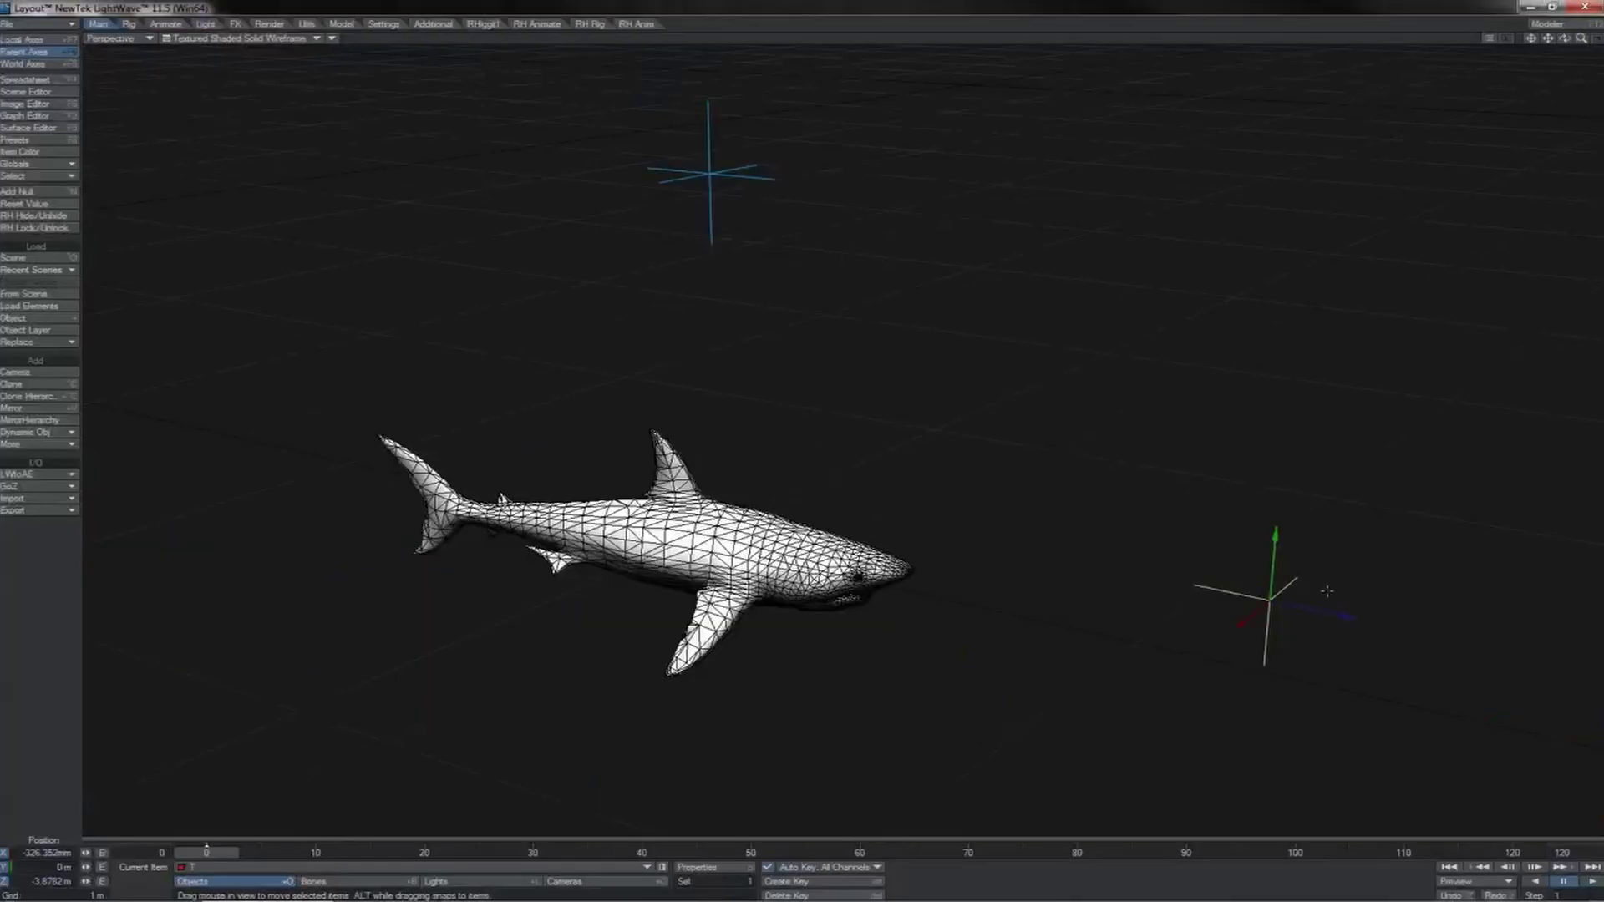
Move null T to about X -931 mm, Y 550 mm, Z -4.25 m and shift null P to test the shark's banking.
{"action": "left_click_drag", "start_coordinate": [1326, 591], "coordinate": [1263, 475]}
{"action": "right_click_drag", "start_coordinate": [1327, 592], "coordinate": [1327, 376]}
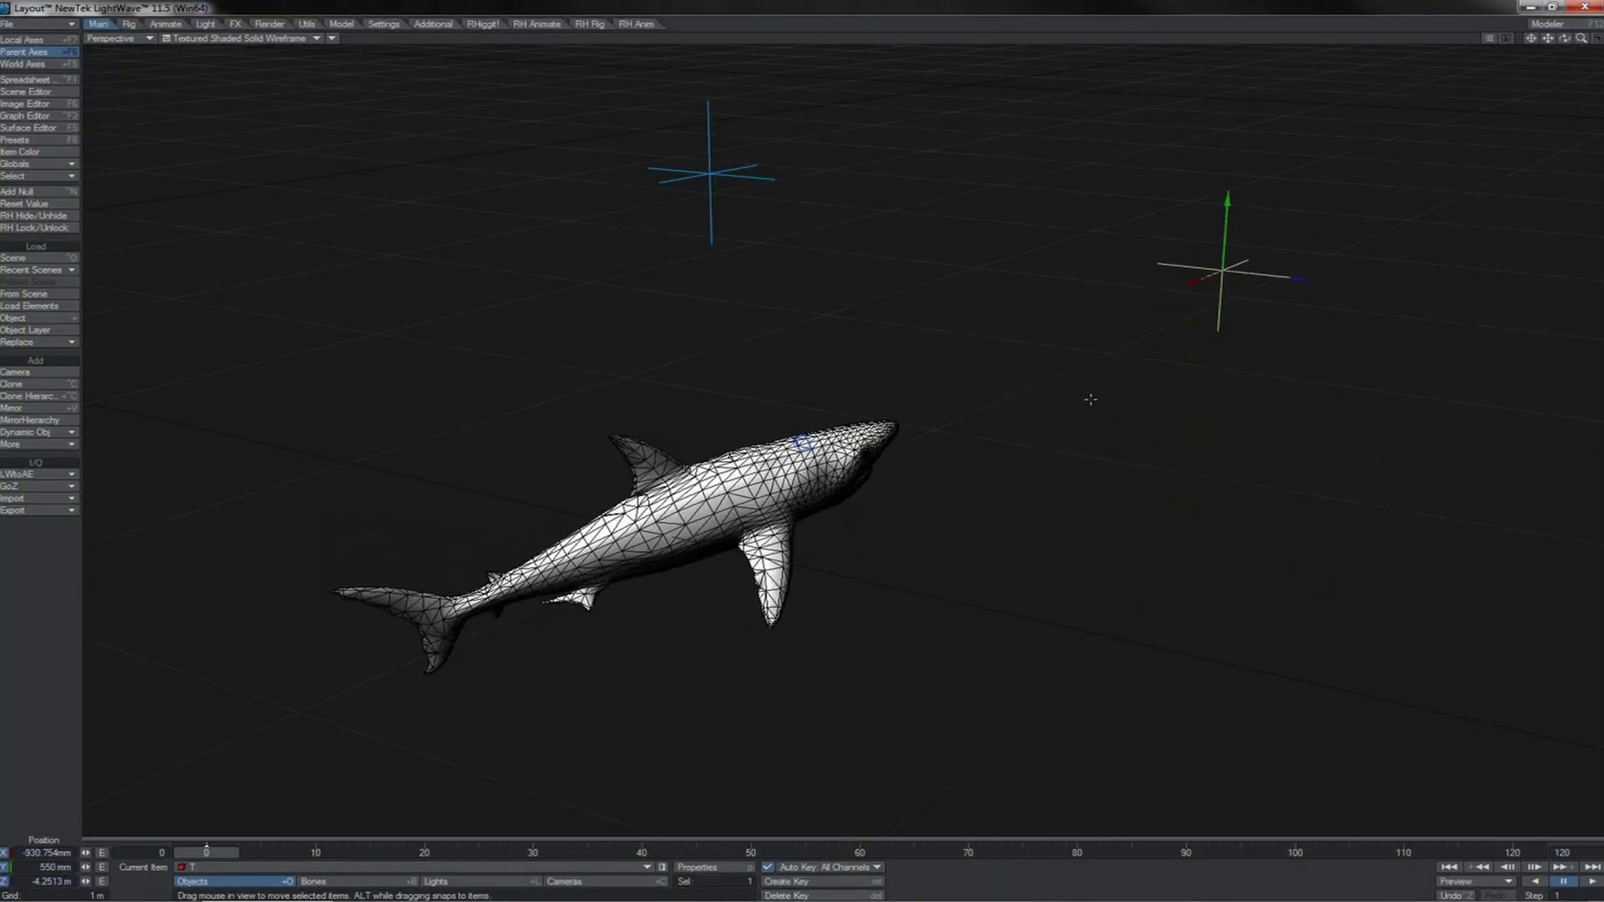
{"action": "left_click", "coordinate": [708, 172]}
{"action": "left_click_drag", "start_coordinate": [804, 154], "coordinate": [722, 158]}
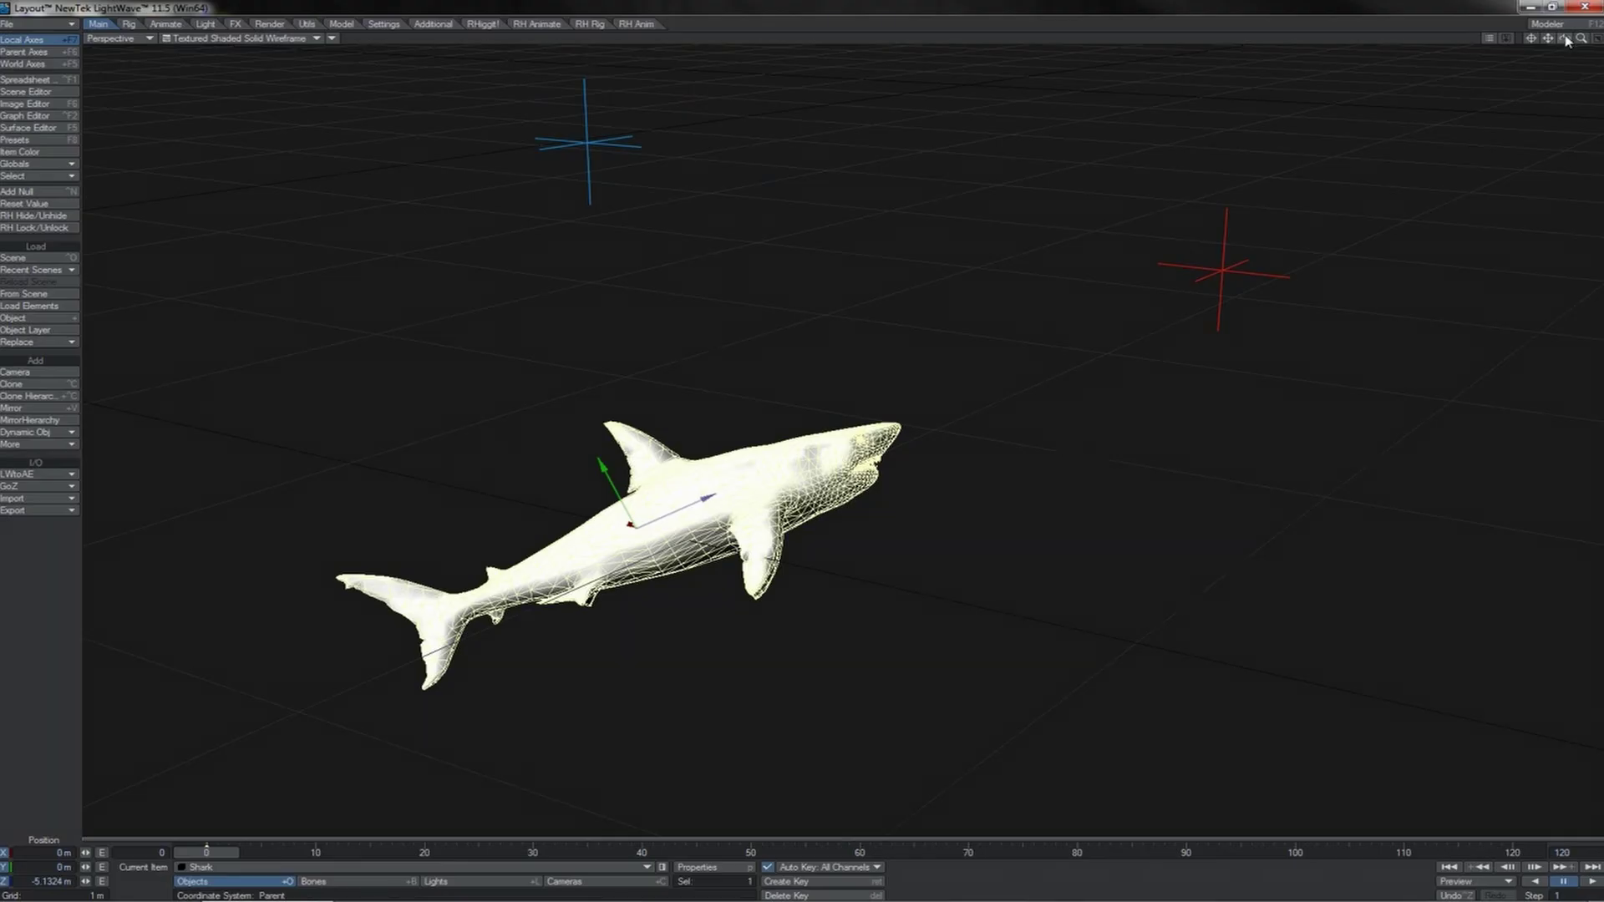
{"action": "left_click_drag", "start_coordinate": [1563, 38], "coordinate": [1495, 49]}
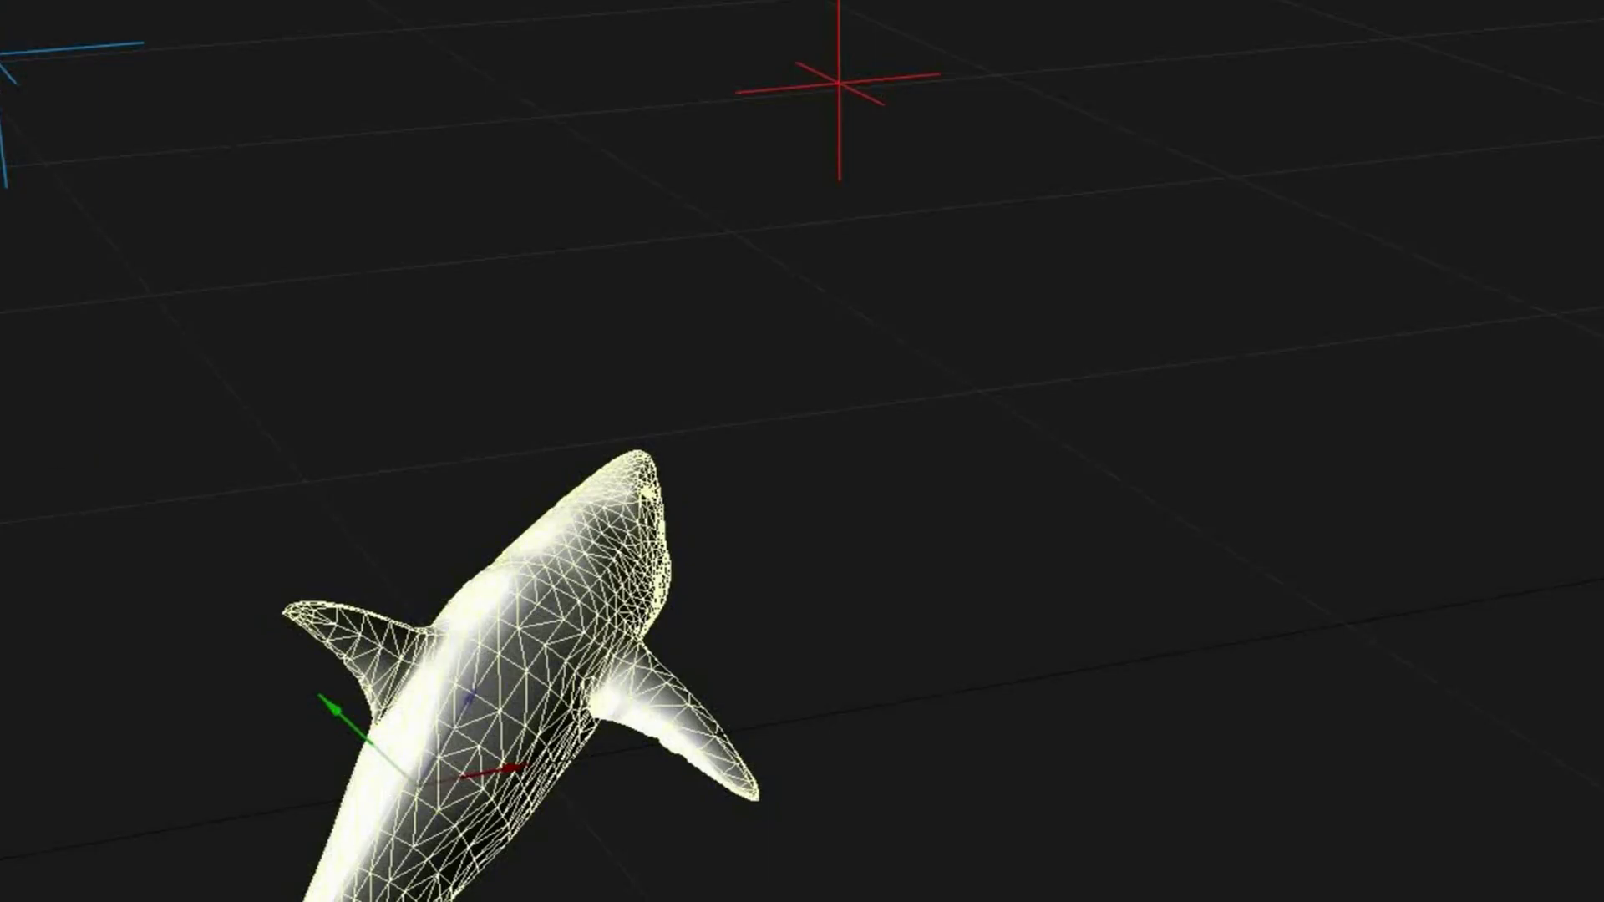
{"action": "left_click", "coordinate": [3, 55]}
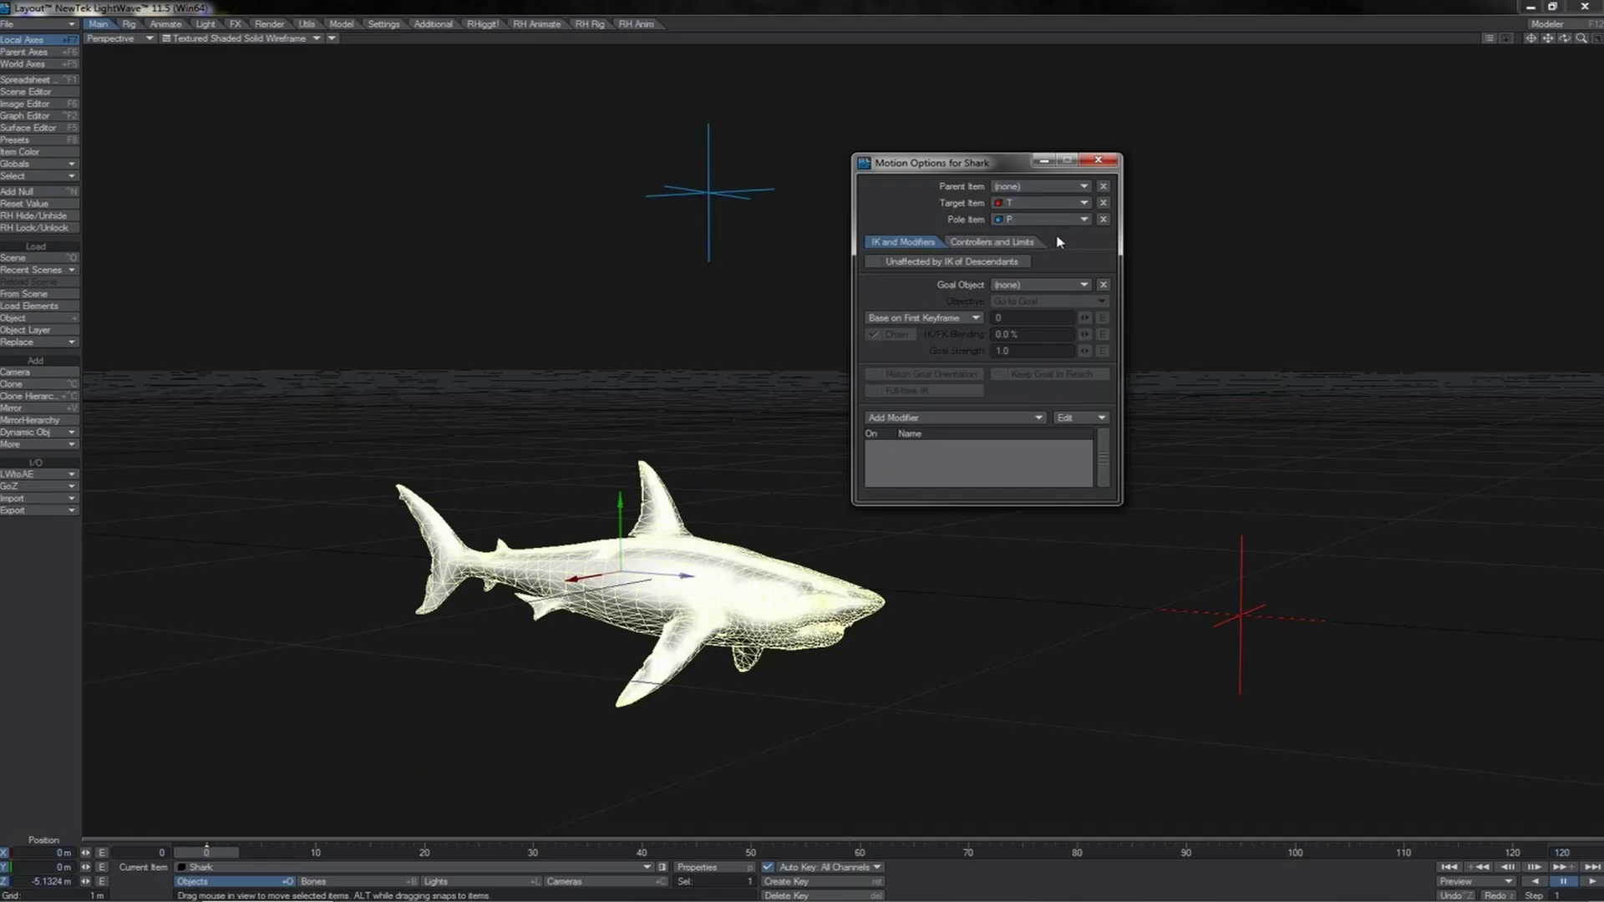
Clear the shark's pole item and review its rotation controllers in the motion options.
{"action": "left_click", "coordinate": [1102, 219]}
{"action": "left_click", "coordinate": [1017, 244]}
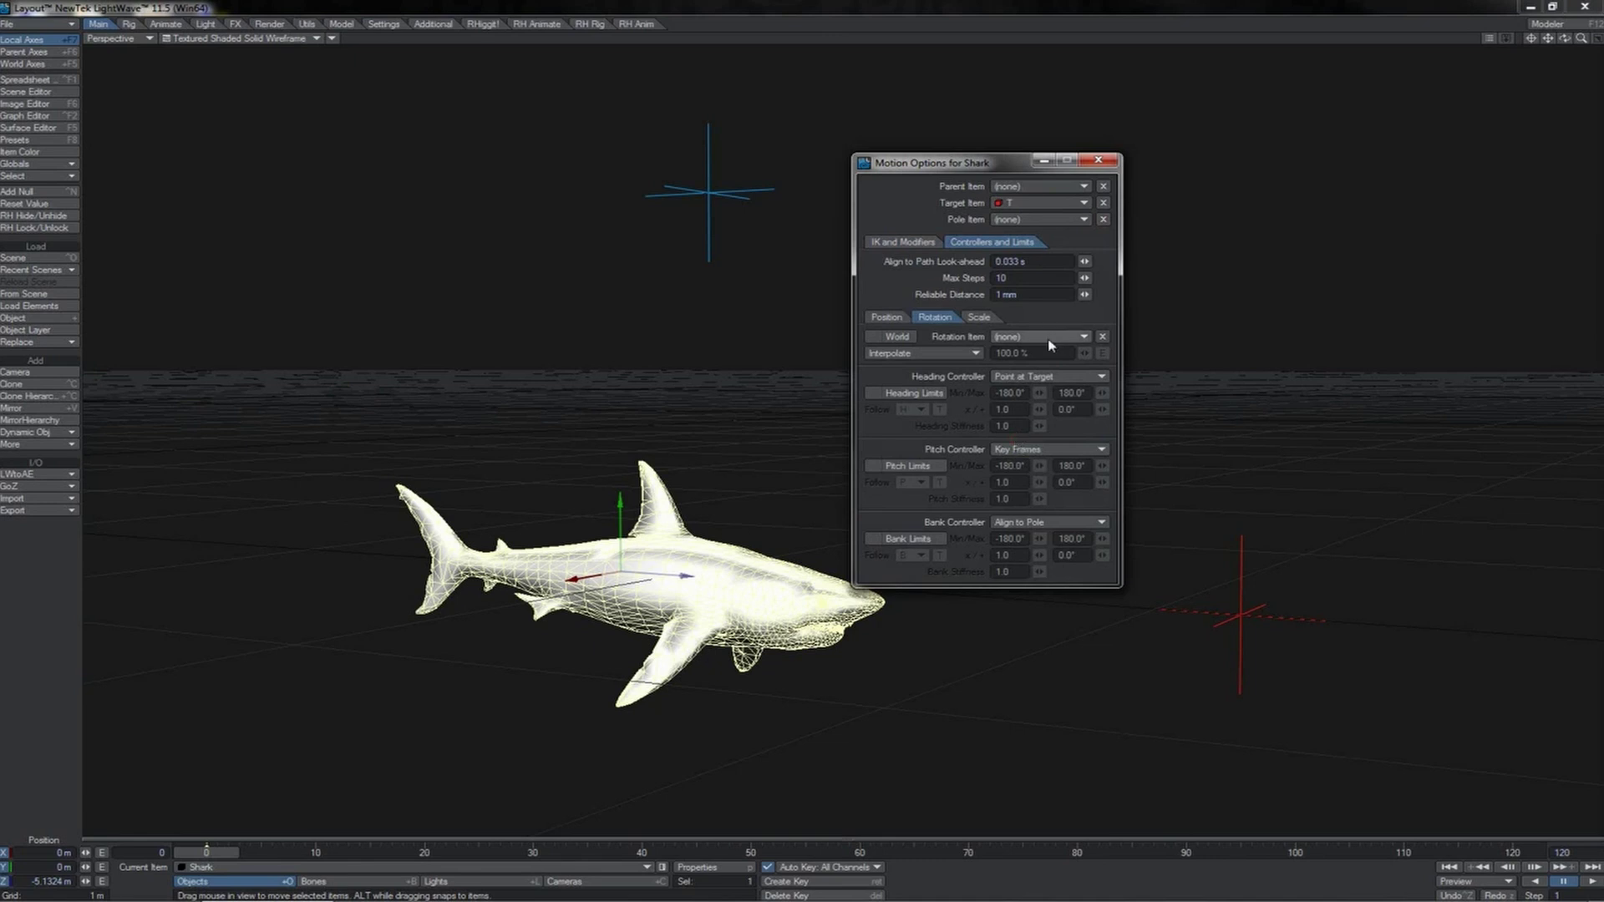
{"action": "left_click", "coordinate": [1099, 160]}
Test the heading tracking by moving null T to about X -744 mm, Z -4.56 m and raising it in the side view.
{"action": "left_click", "coordinate": [1070, 655]}
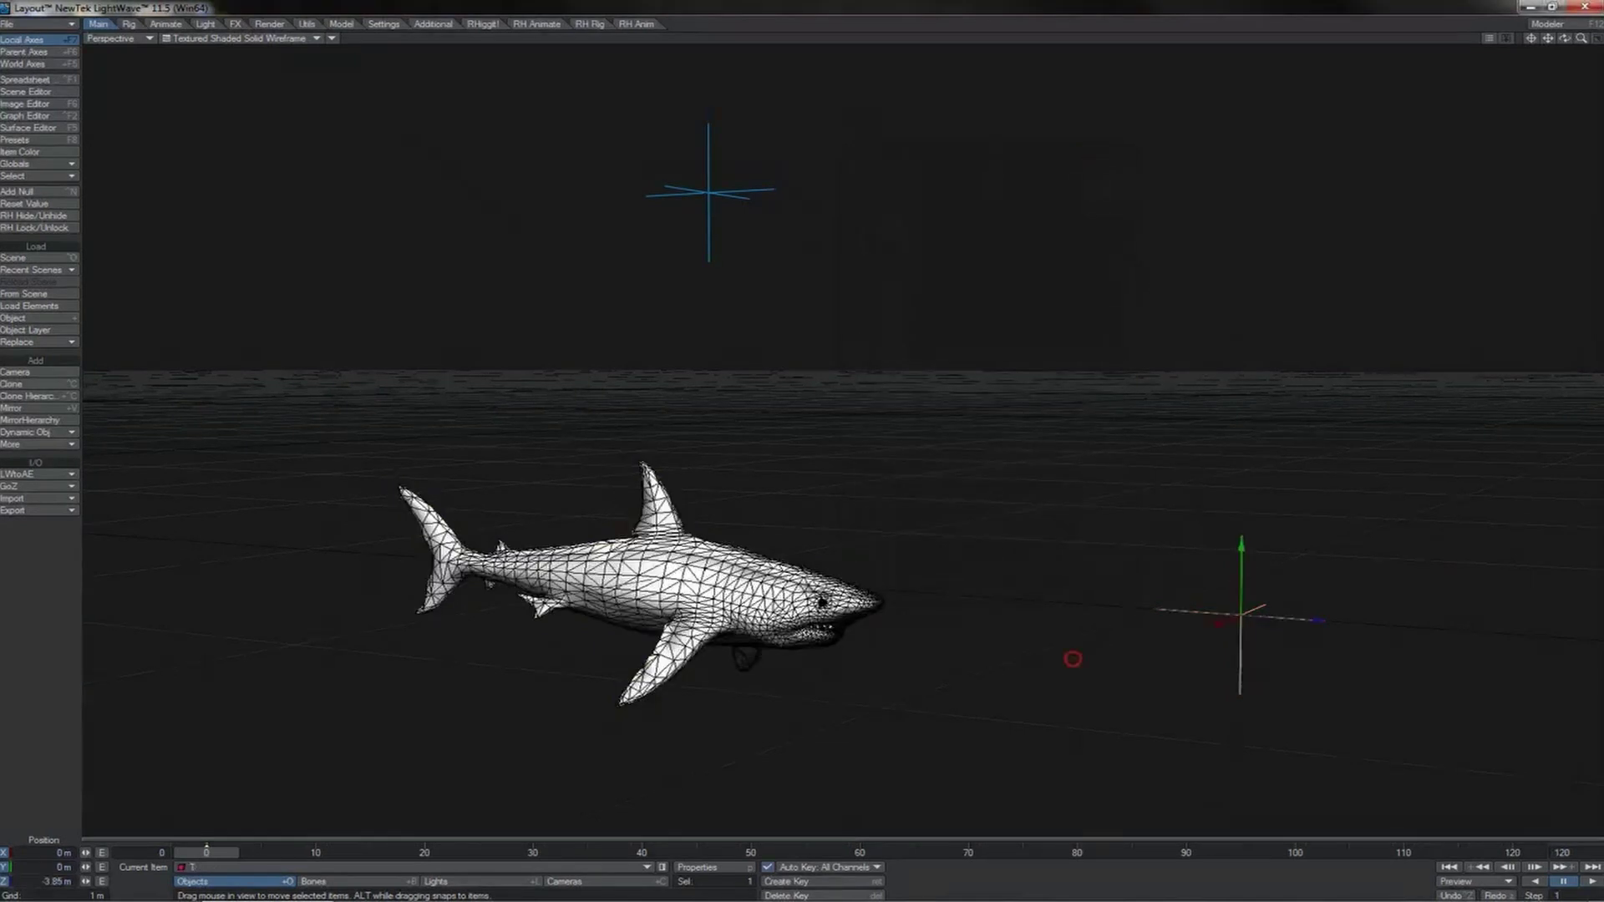
{"action": "left_click_drag", "start_coordinate": [1070, 655], "coordinate": [794, 601]}
{"action": "left_click_drag", "start_coordinate": [966, 559], "coordinate": [966, 752]}
{"action": "key", "text": "2"}
{"action": "left_click_drag", "start_coordinate": [1423, 399], "coordinate": [802, 443]}
{"action": "key", "text": "3"}
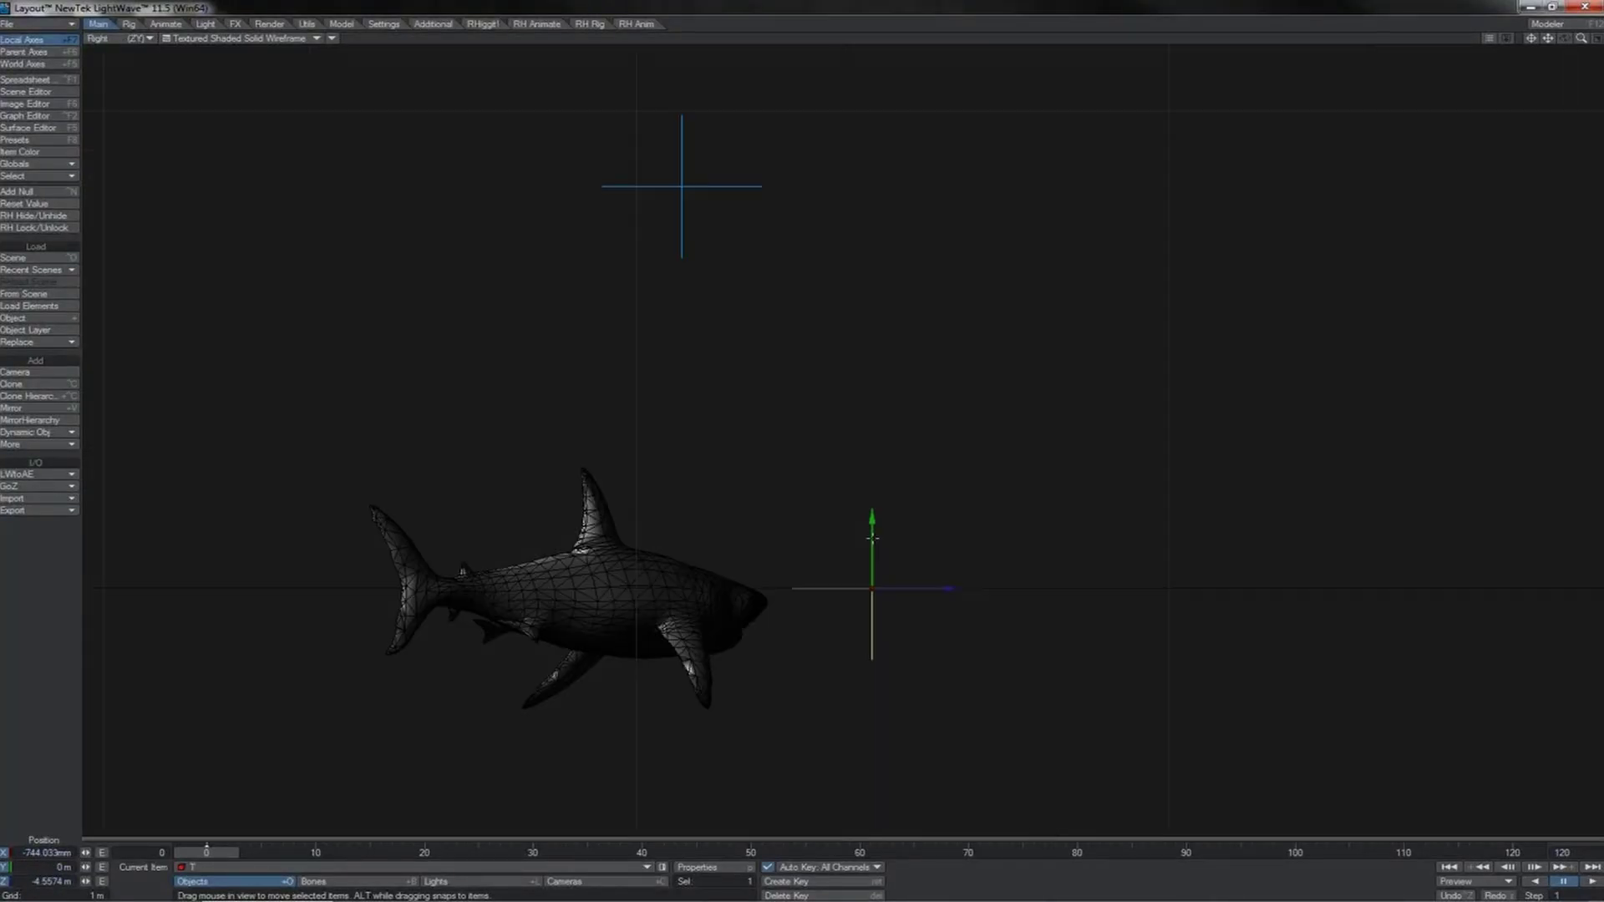
{"action": "left_click_drag", "start_coordinate": [872, 538], "coordinate": [872, 370]}
{"action": "left_click_drag", "start_coordinate": [872, 369], "coordinate": [872, 341]}
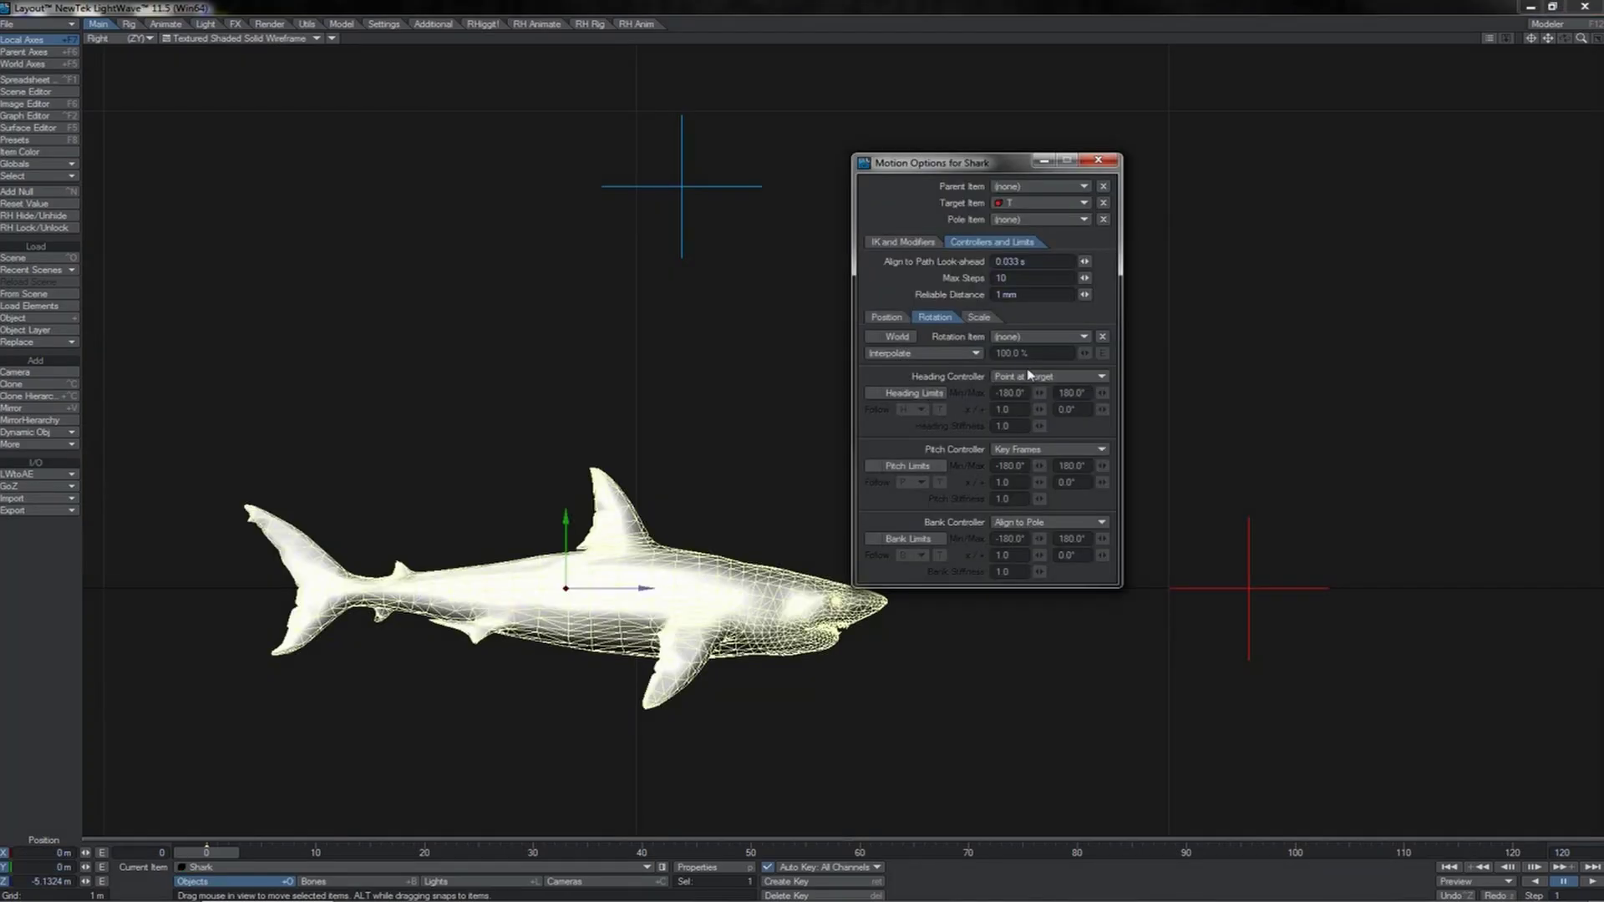
Set the shark's heading controller to Key Frames and its pitch controller to Point at Target.
{"action": "left_click", "coordinate": [1028, 377]}
{"action": "left_click", "coordinate": [1027, 366]}
{"action": "left_click", "coordinate": [1026, 450]}
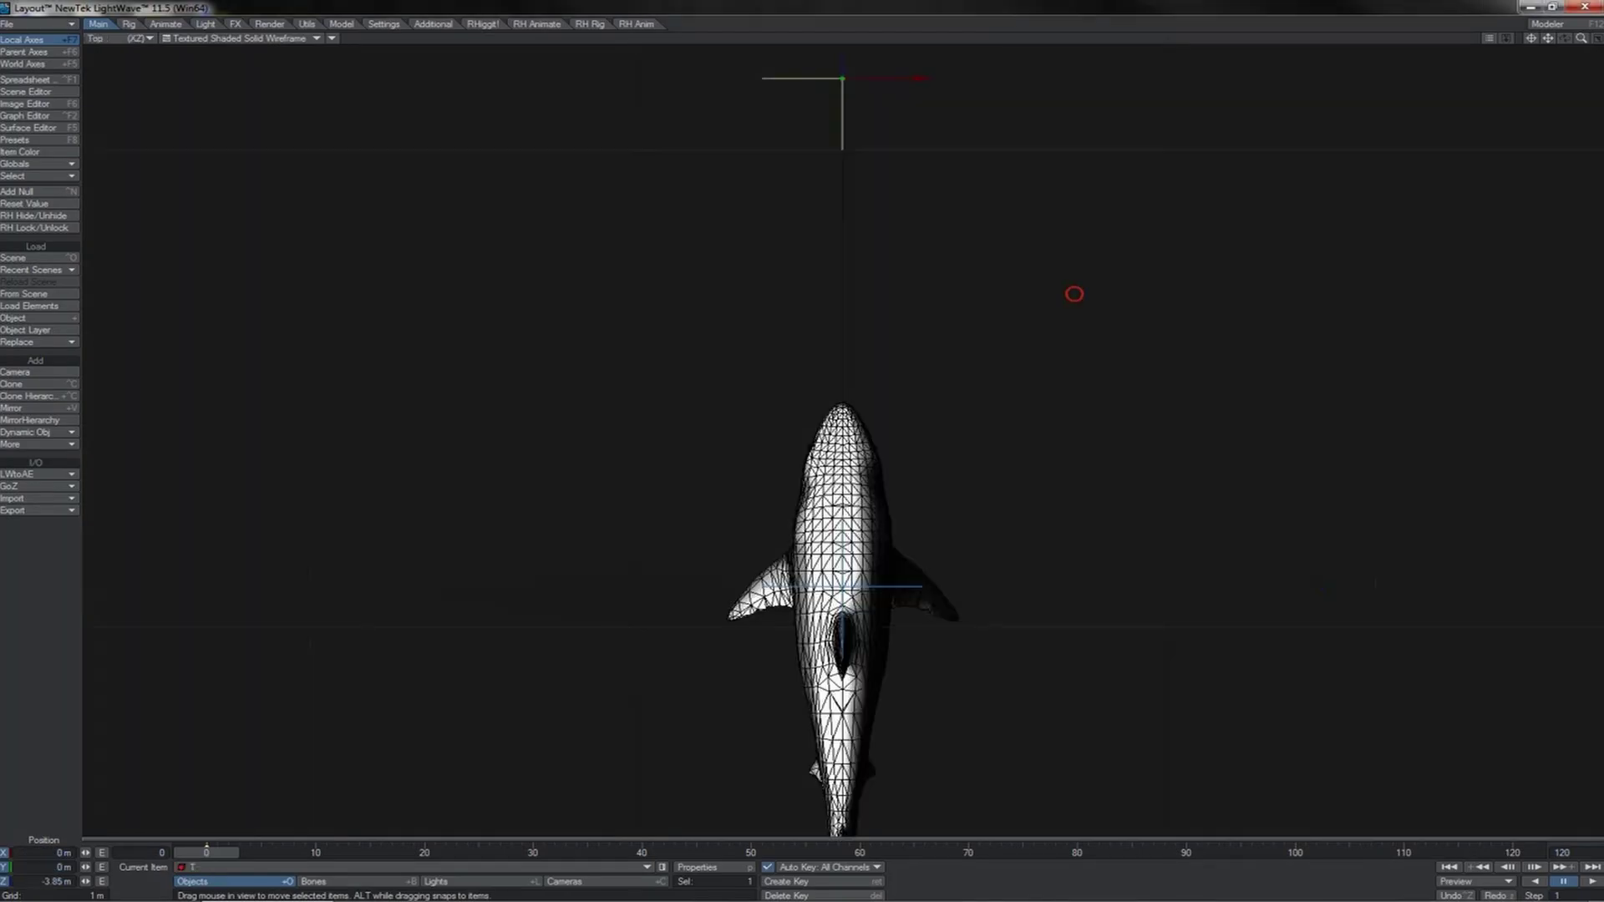
Test the pitch tracking by moving null T to about Y 709 mm, Z -4.48 m, shifting it along X and undoing the sideways shift.
{"action": "mouse_move", "coordinate": [841, 71]}
{"action": "left_mouse_down"}
{"action": "mouse_move", "coordinate": [648, 172]}
{"action": "mouse_move", "coordinate": [970, 100]}
{"action": "mouse_move", "coordinate": [705, 143]}
{"action": "mouse_move", "coordinate": [941, 215]}
{"action": "mouse_move", "coordinate": [598, 197]}
{"action": "mouse_move", "coordinate": [1110, 181]}
{"action": "mouse_move", "coordinate": [637, 171]}
{"action": "mouse_move", "coordinate": [789, 137]}
{"action": "mouse_move", "coordinate": [847, 79]}
{"action": "left_mouse_up"}
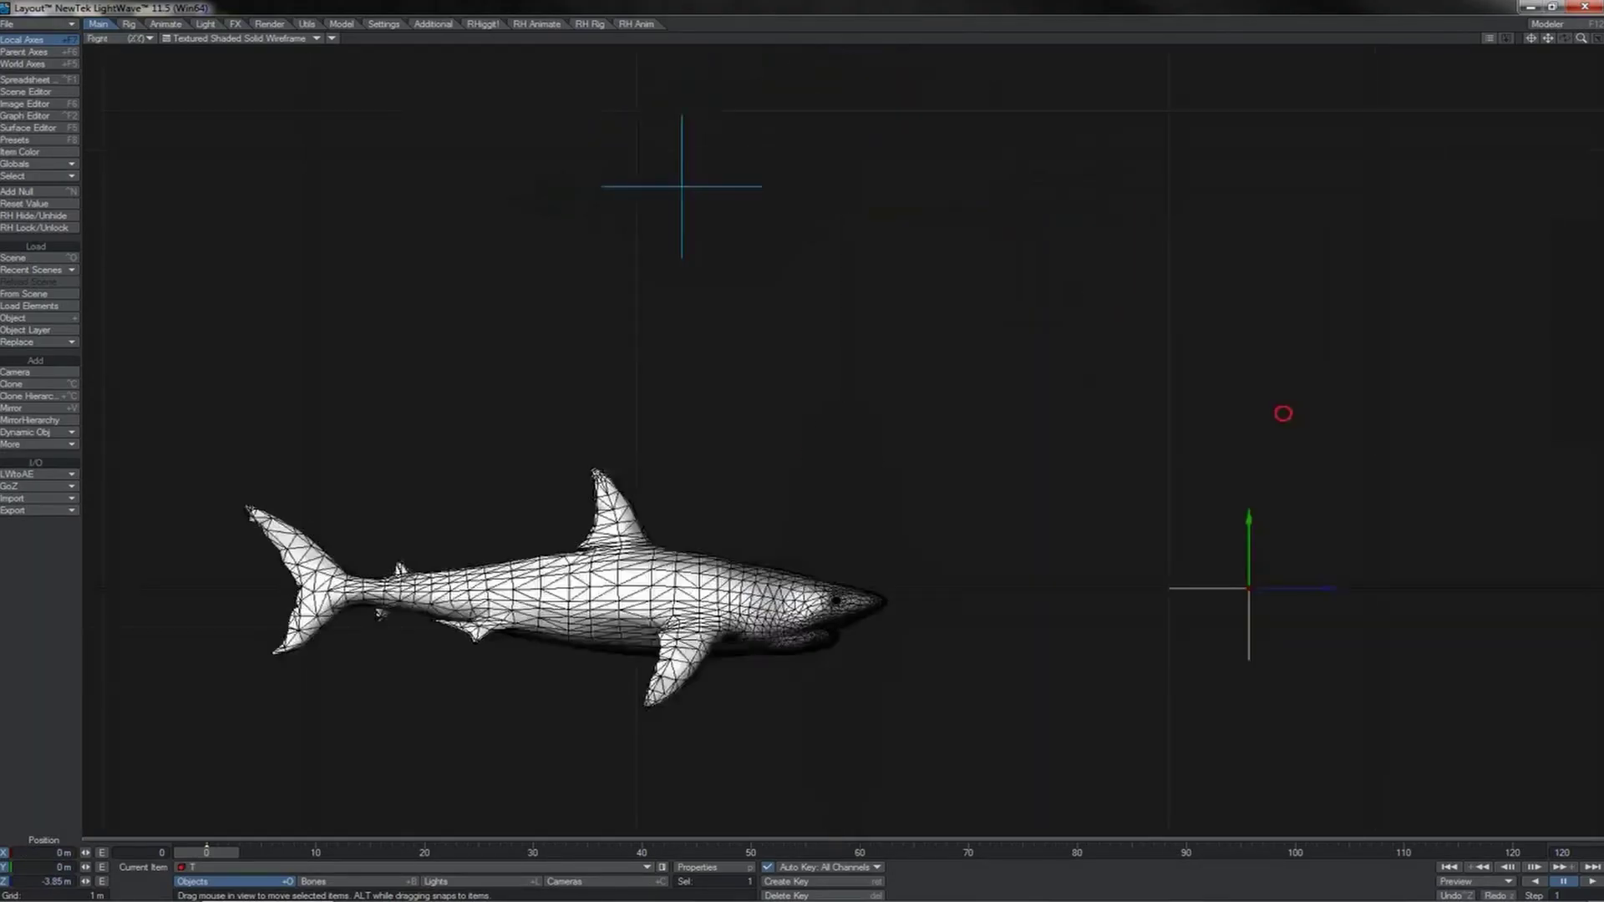
{"action": "left_click_drag", "start_coordinate": [1283, 413], "coordinate": [926, 67]}
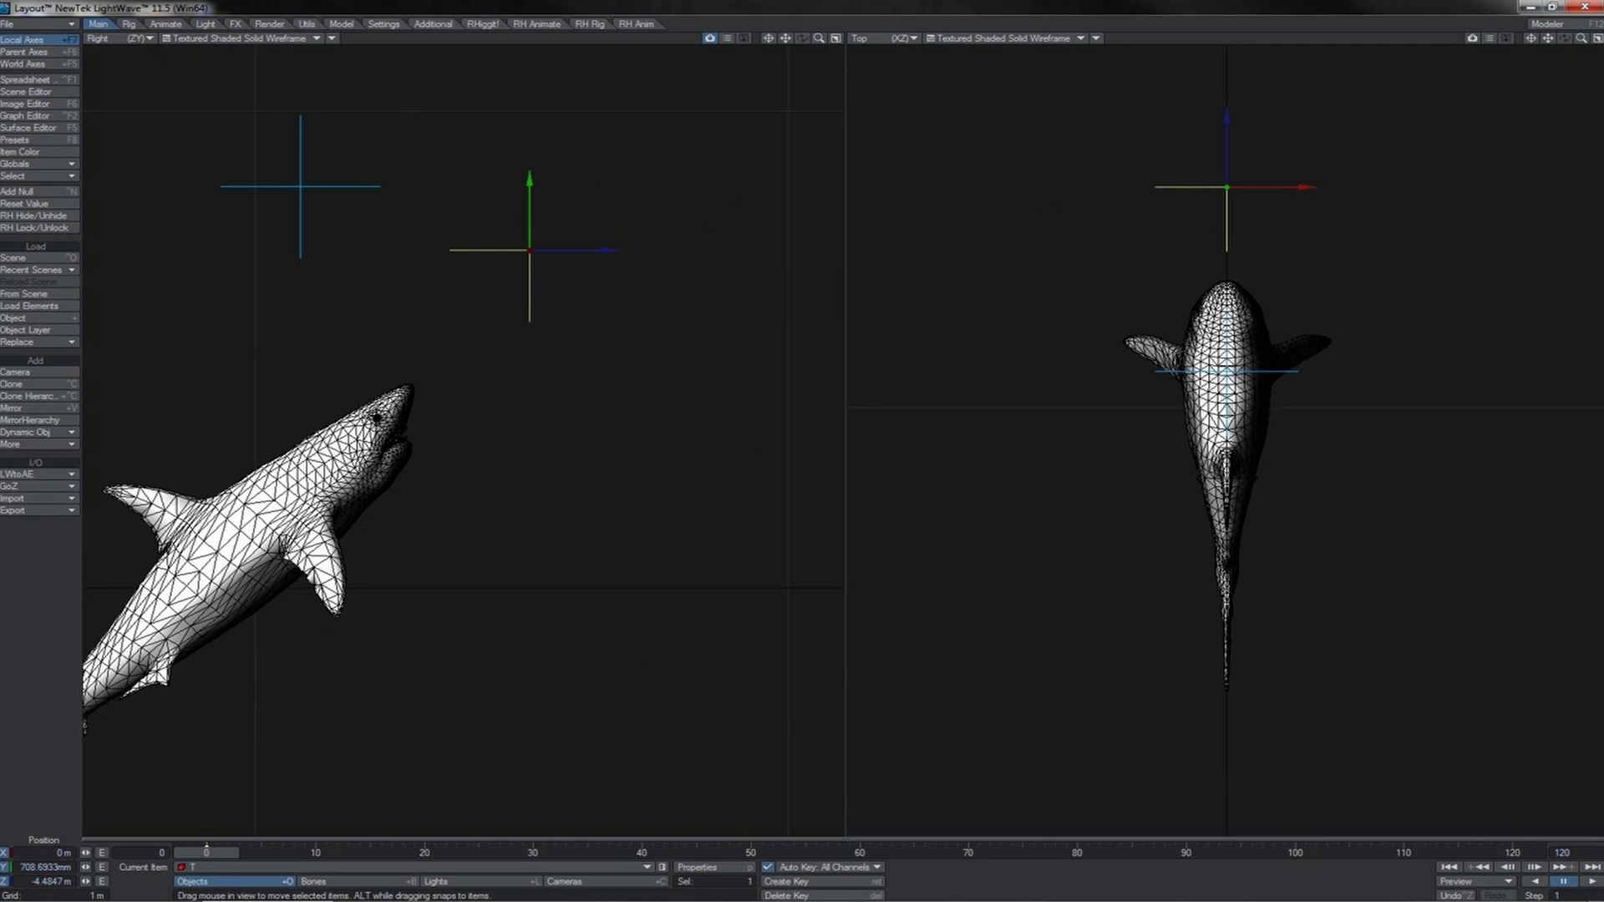
{"action": "left_click_drag", "start_coordinate": [1307, 187], "coordinate": [924, 187]}
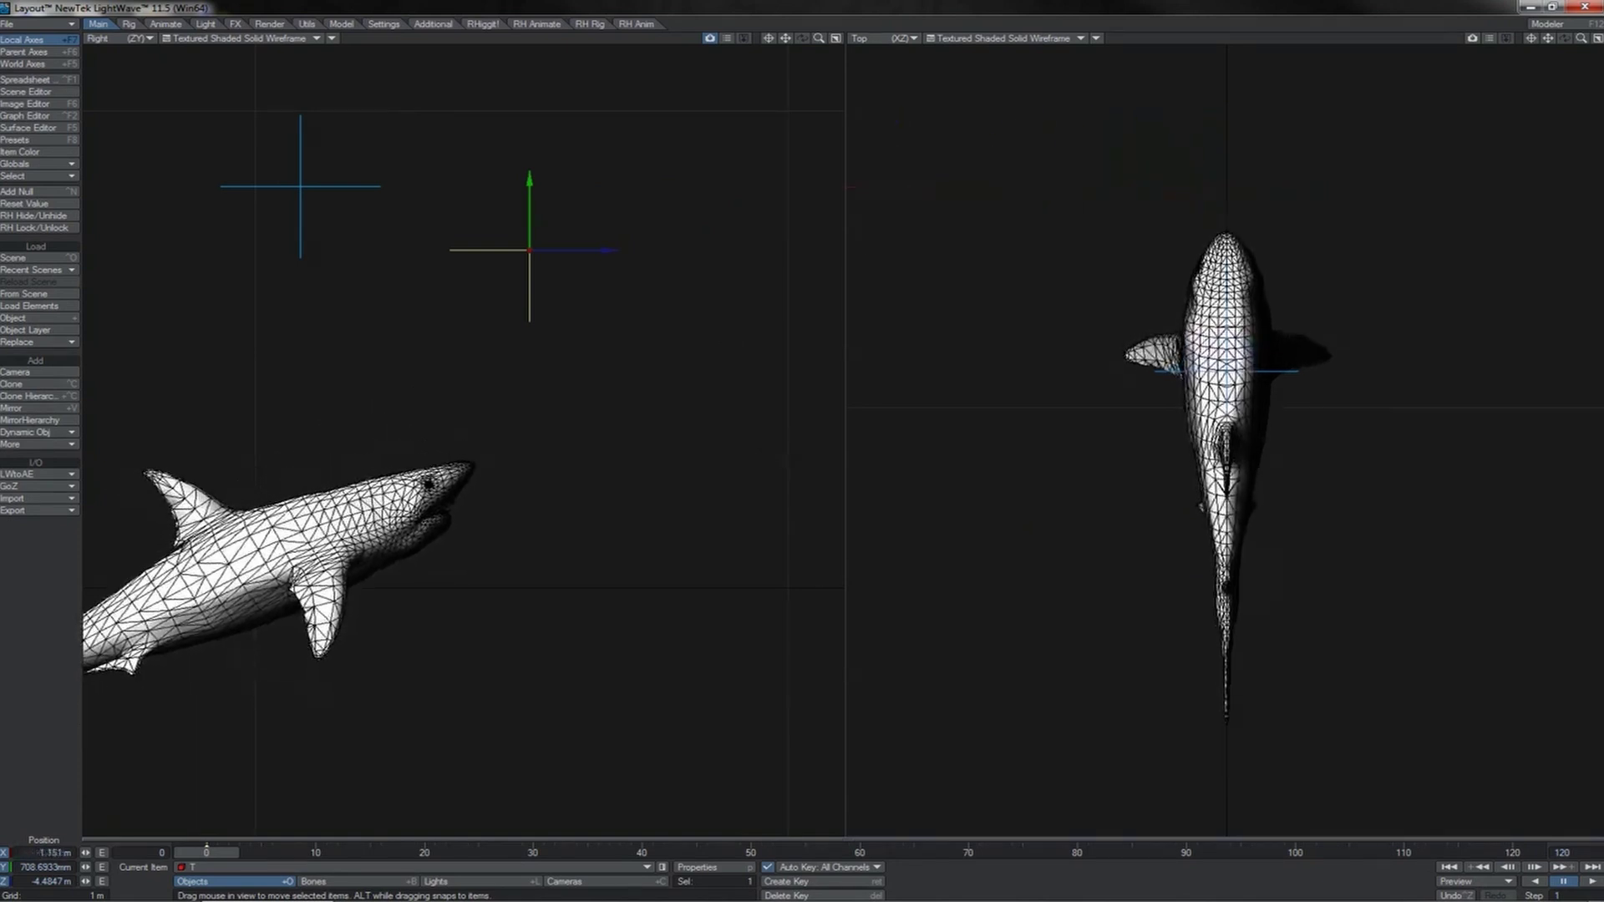
{"action": "left_click_drag", "start_coordinate": [752, 187], "coordinate": [917, 187]}
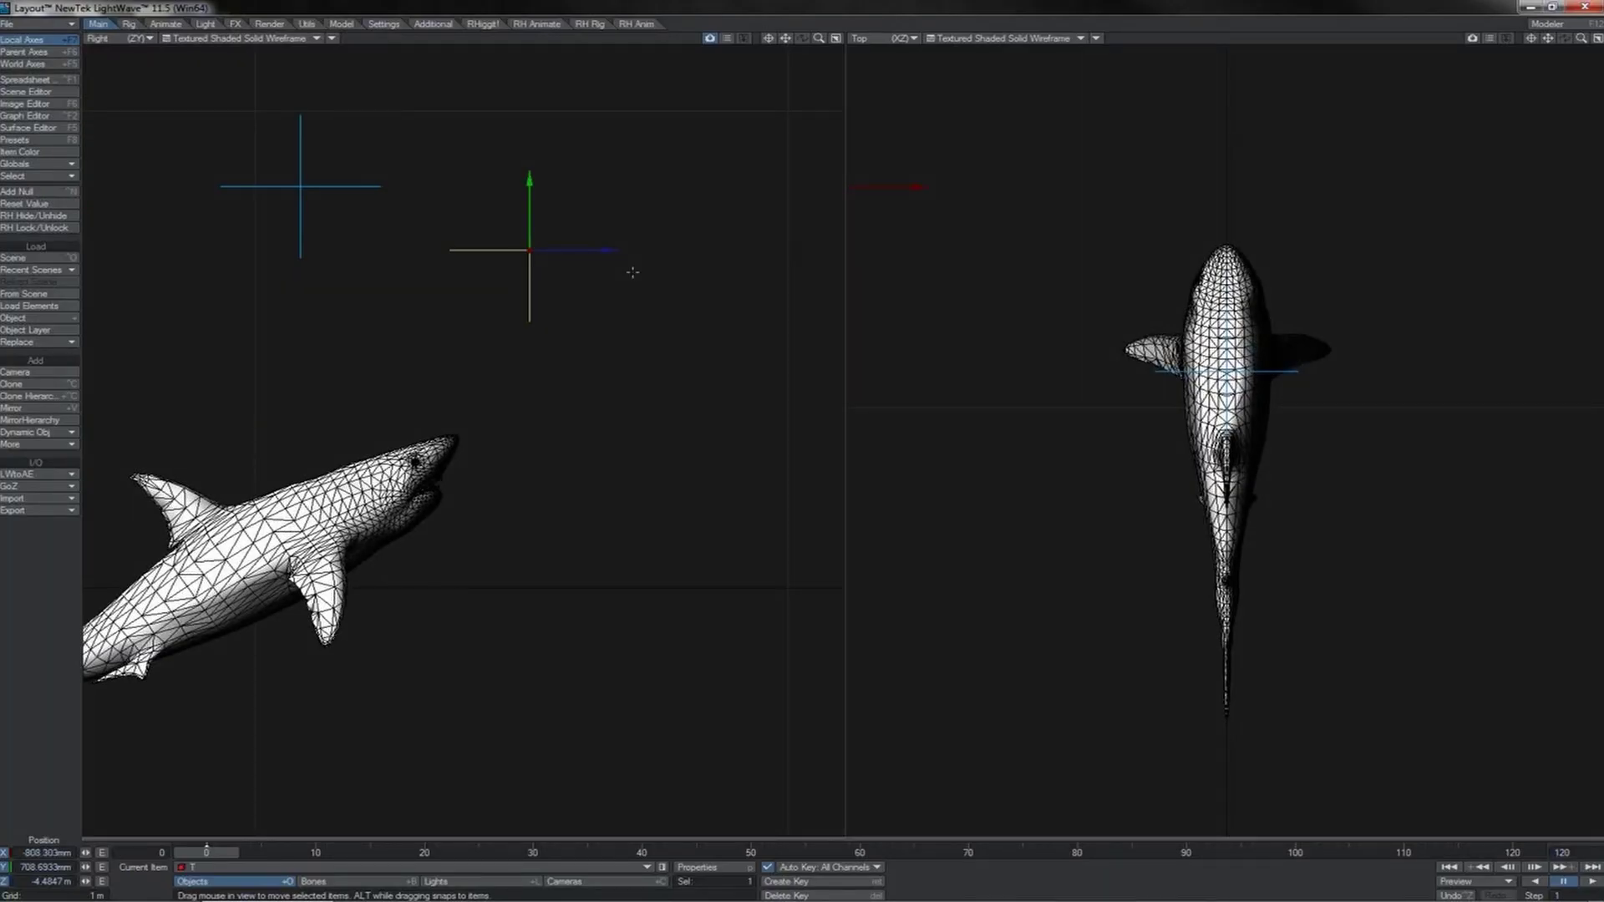
{"action": "key", "text": "ctrl+z"}
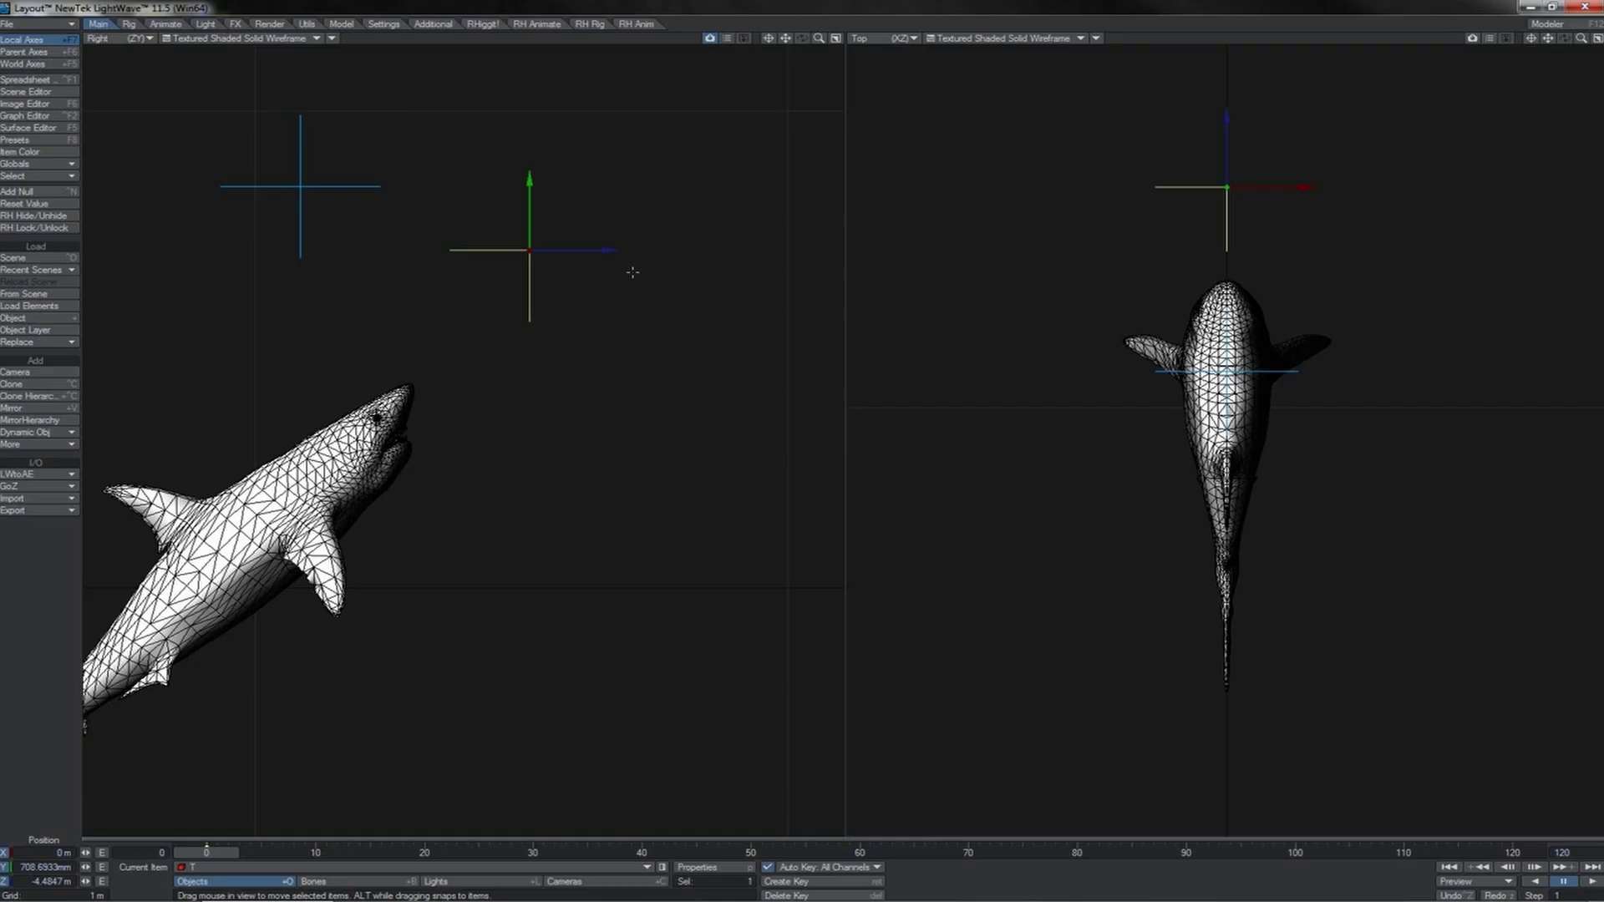
Shift null T sideways, set the shark's heading controller to Point at Target and inspect its aim in the perspective view.
{"action": "right_click_drag", "start_coordinate": [632, 273], "coordinate": [438, 272]}
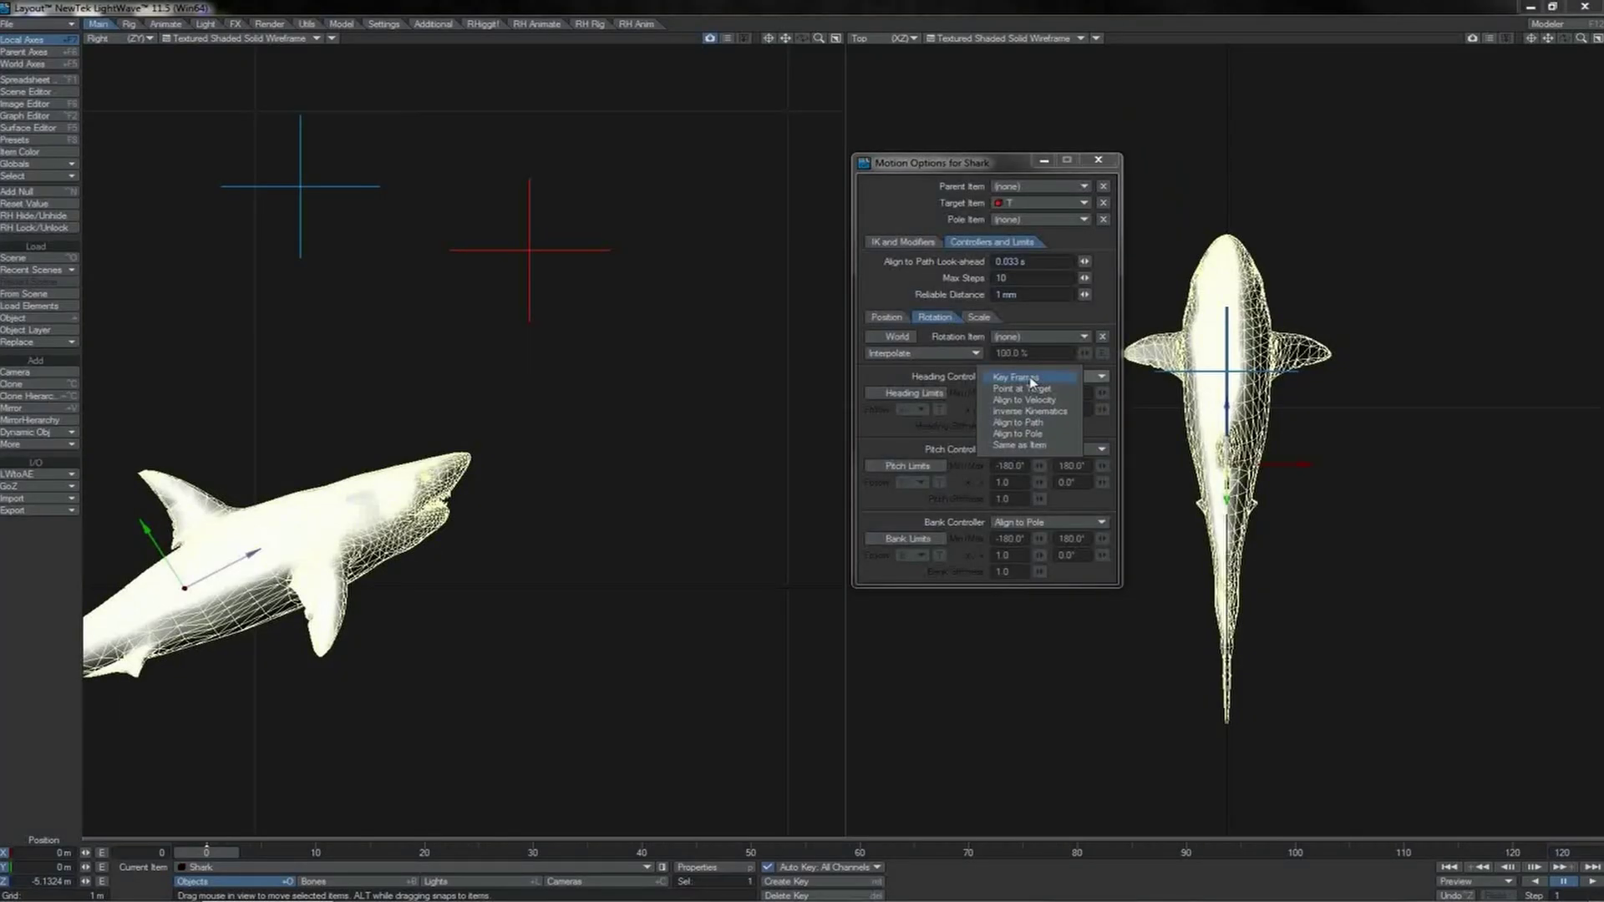
{"action": "left_click", "coordinate": [1032, 390]}
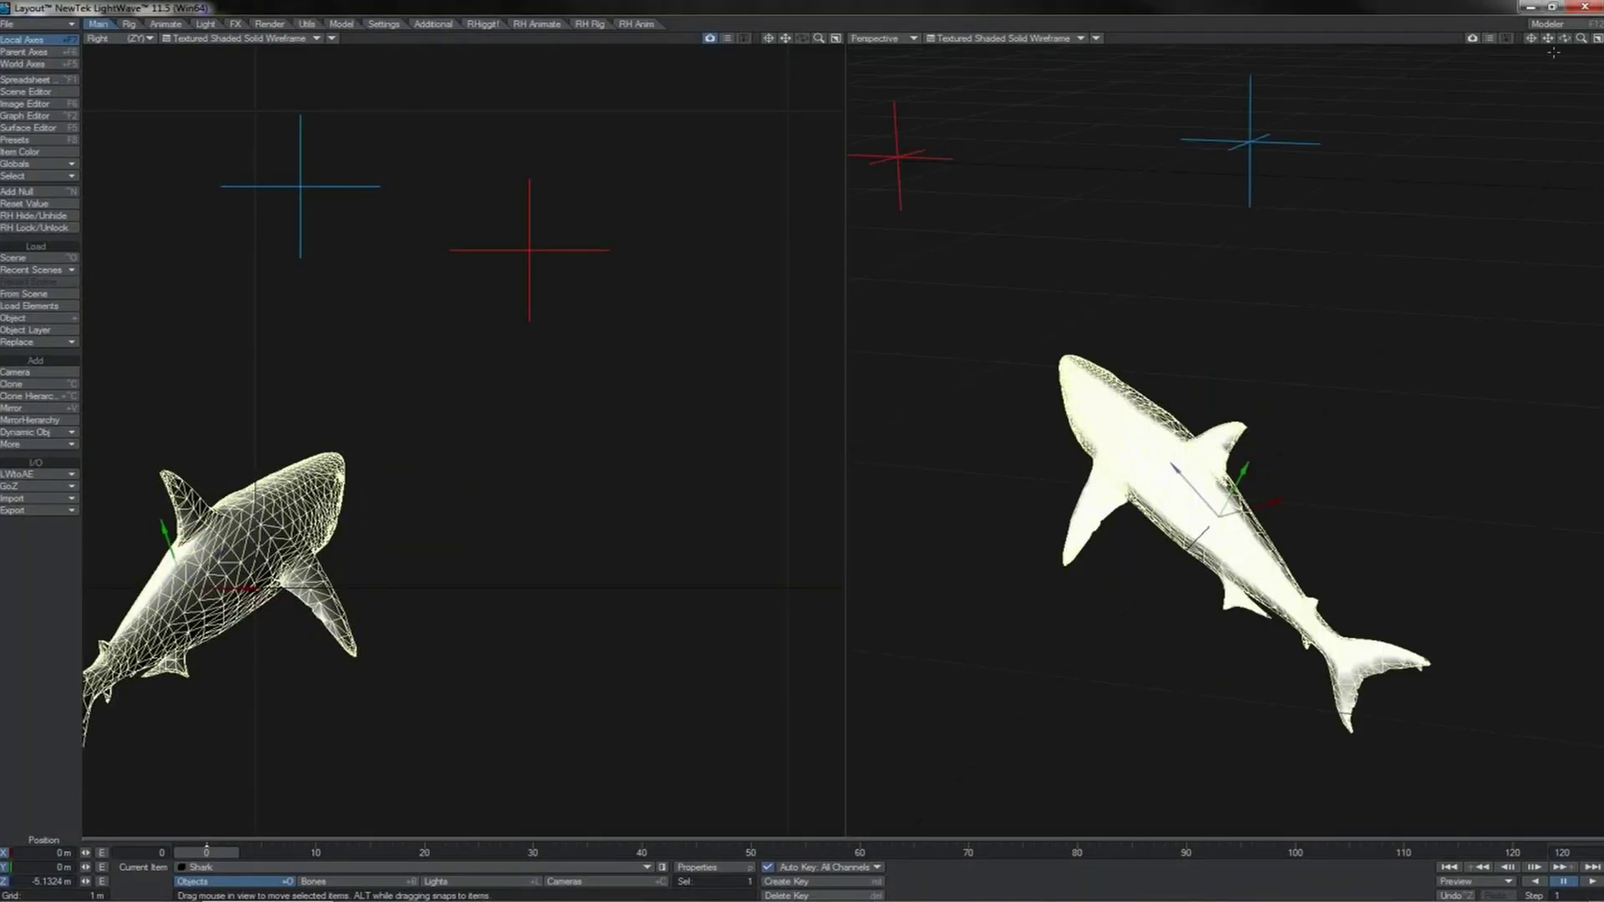
{"action": "left_click_drag", "start_coordinate": [1564, 38], "coordinate": [1480, 21]}
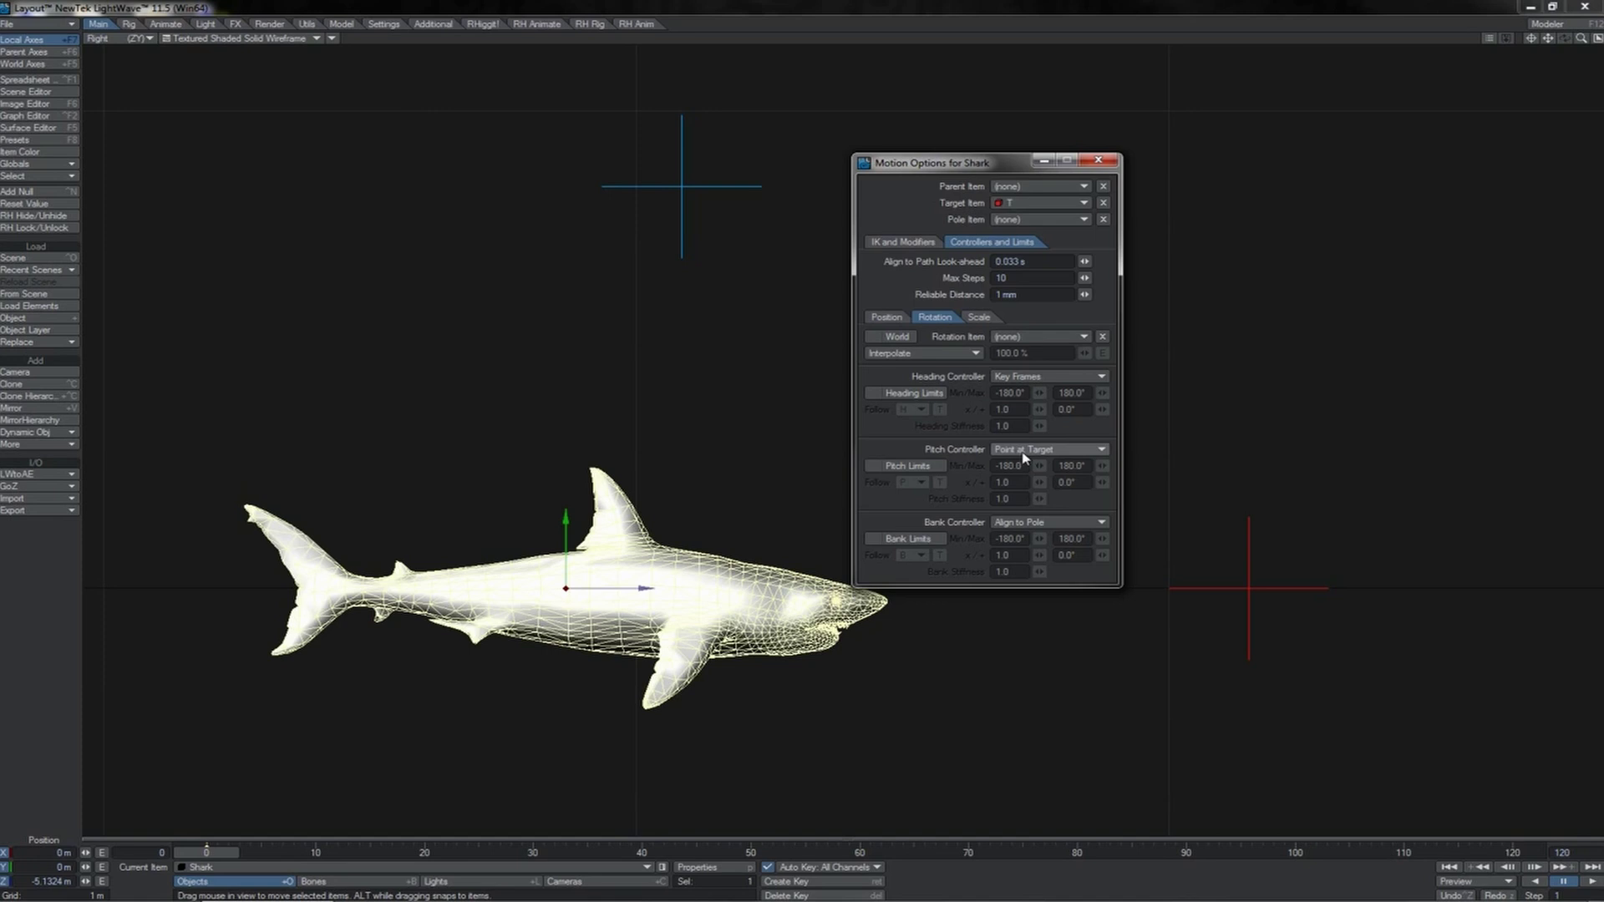
Close the shark's motion options and move null T in the side view to test pitch-only tracking.
{"action": "left_click", "coordinate": [1098, 159]}
{"action": "left_click", "coordinate": [1320, 539]}
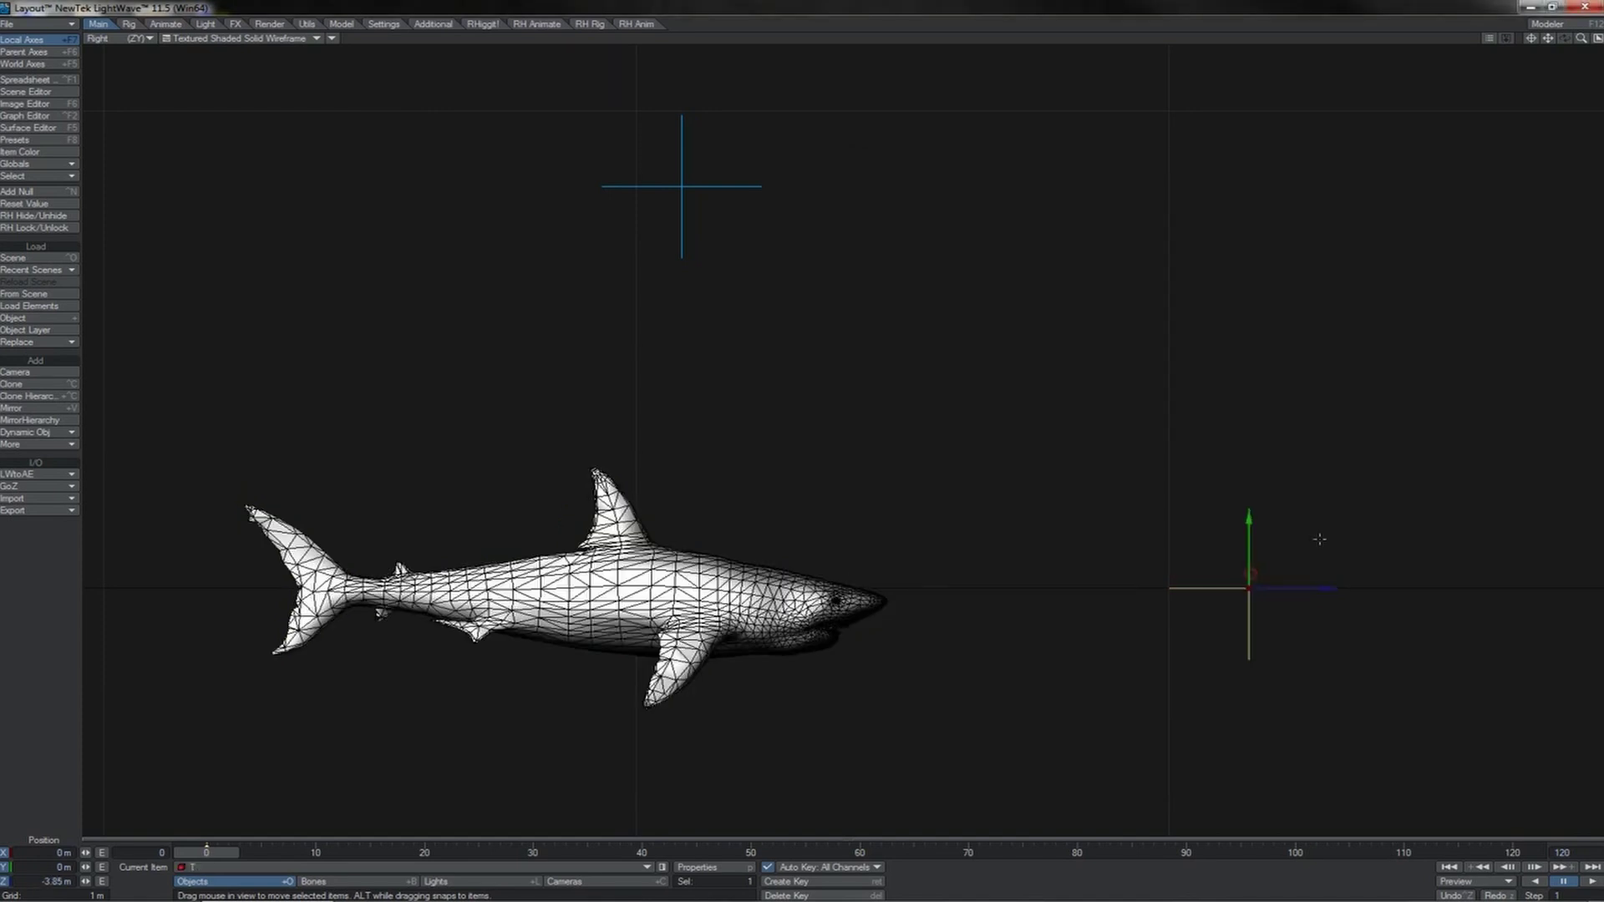
{"action": "left_click_drag", "start_coordinate": [1320, 538], "coordinate": [1249, 589]}
Set the shark's heading controller to Point at Target in its motion options.
{"action": "left_click", "coordinate": [809, 615]}
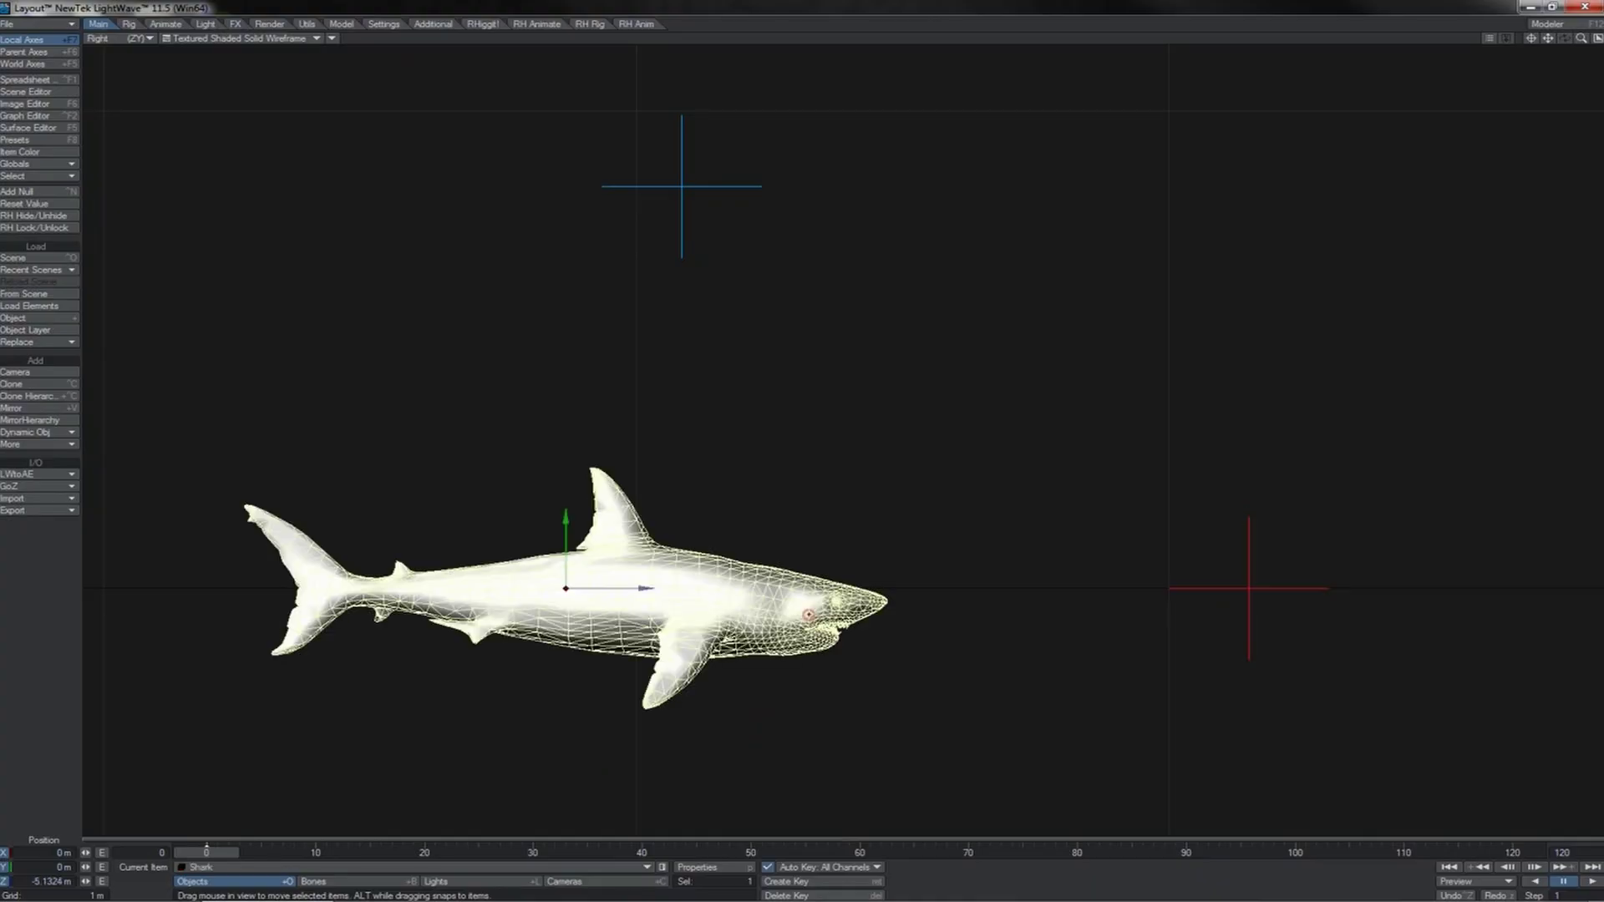
{"action": "key", "text": "m"}
{"action": "left_click", "coordinate": [1036, 378]}
{"action": "left_click", "coordinate": [1037, 391]}
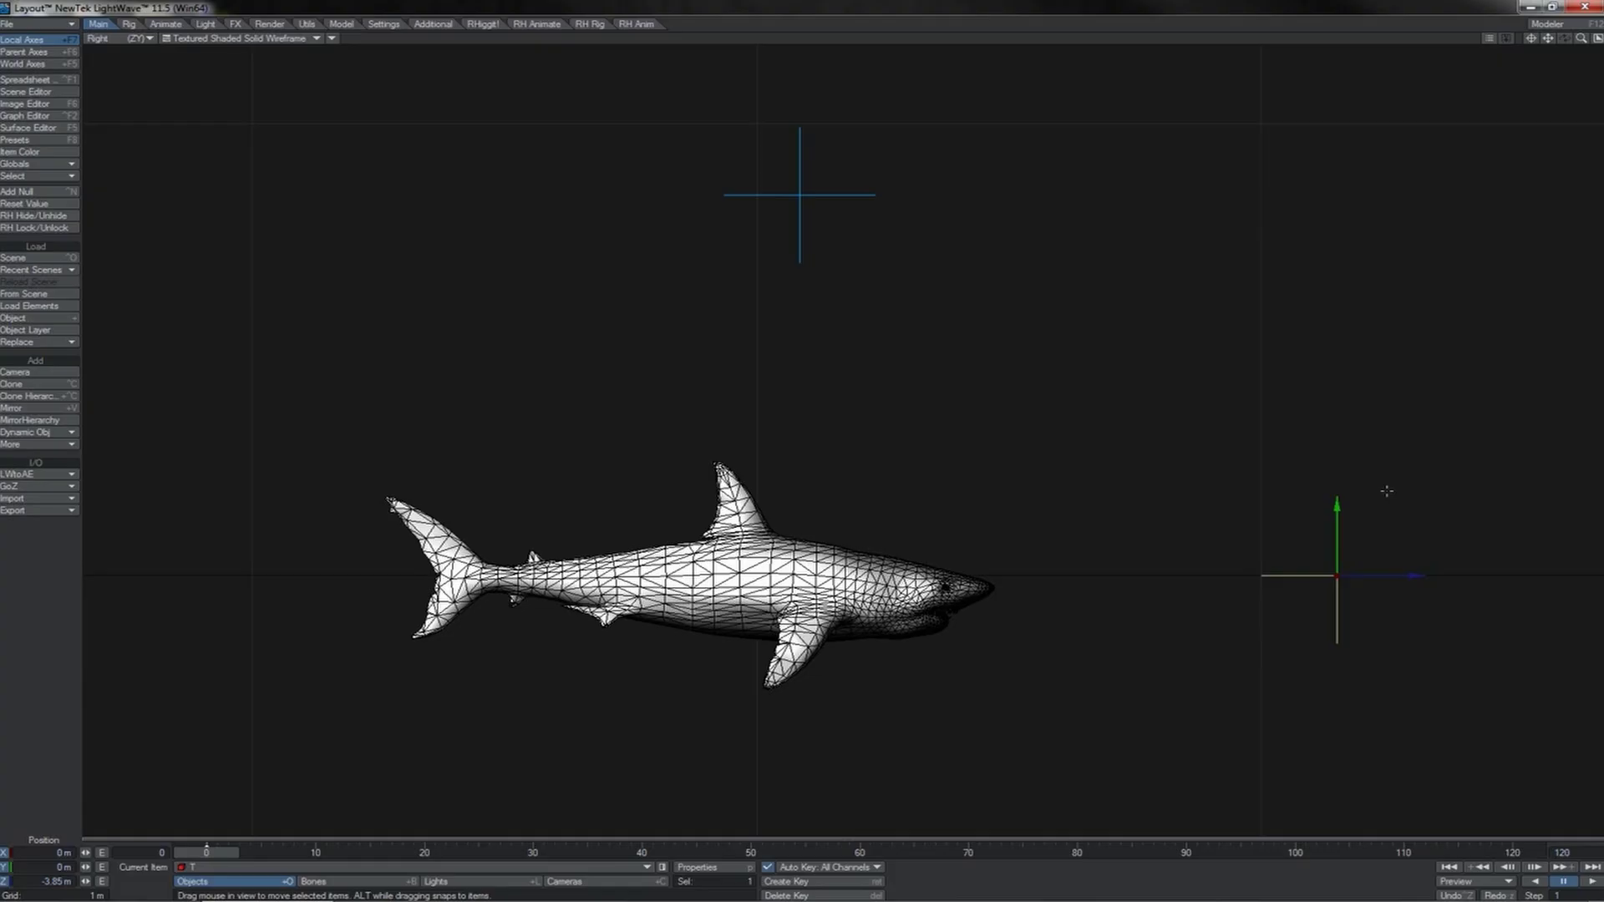
Test the combined heading and pitch tracking by moving null T over the shark to about Y 320 mm, Z -5.61 m and beyond.
{"action": "left_click_drag", "start_coordinate": [1387, 491], "coordinate": [498, 349]}
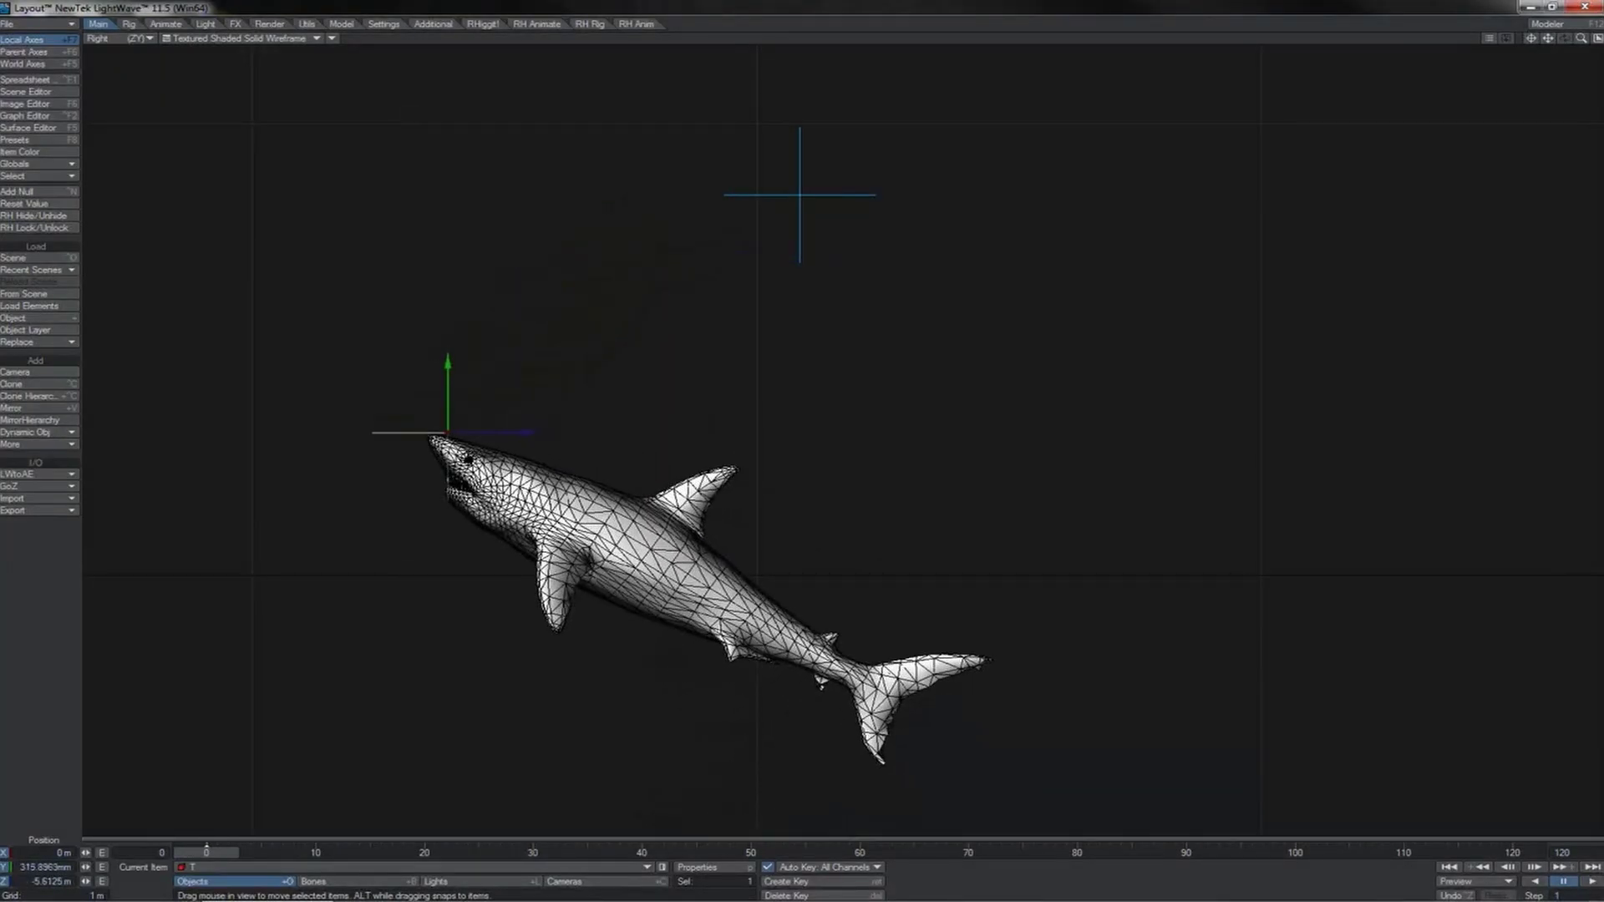
{"action": "left_click_drag", "start_coordinate": [447, 432], "coordinate": [607, 305]}
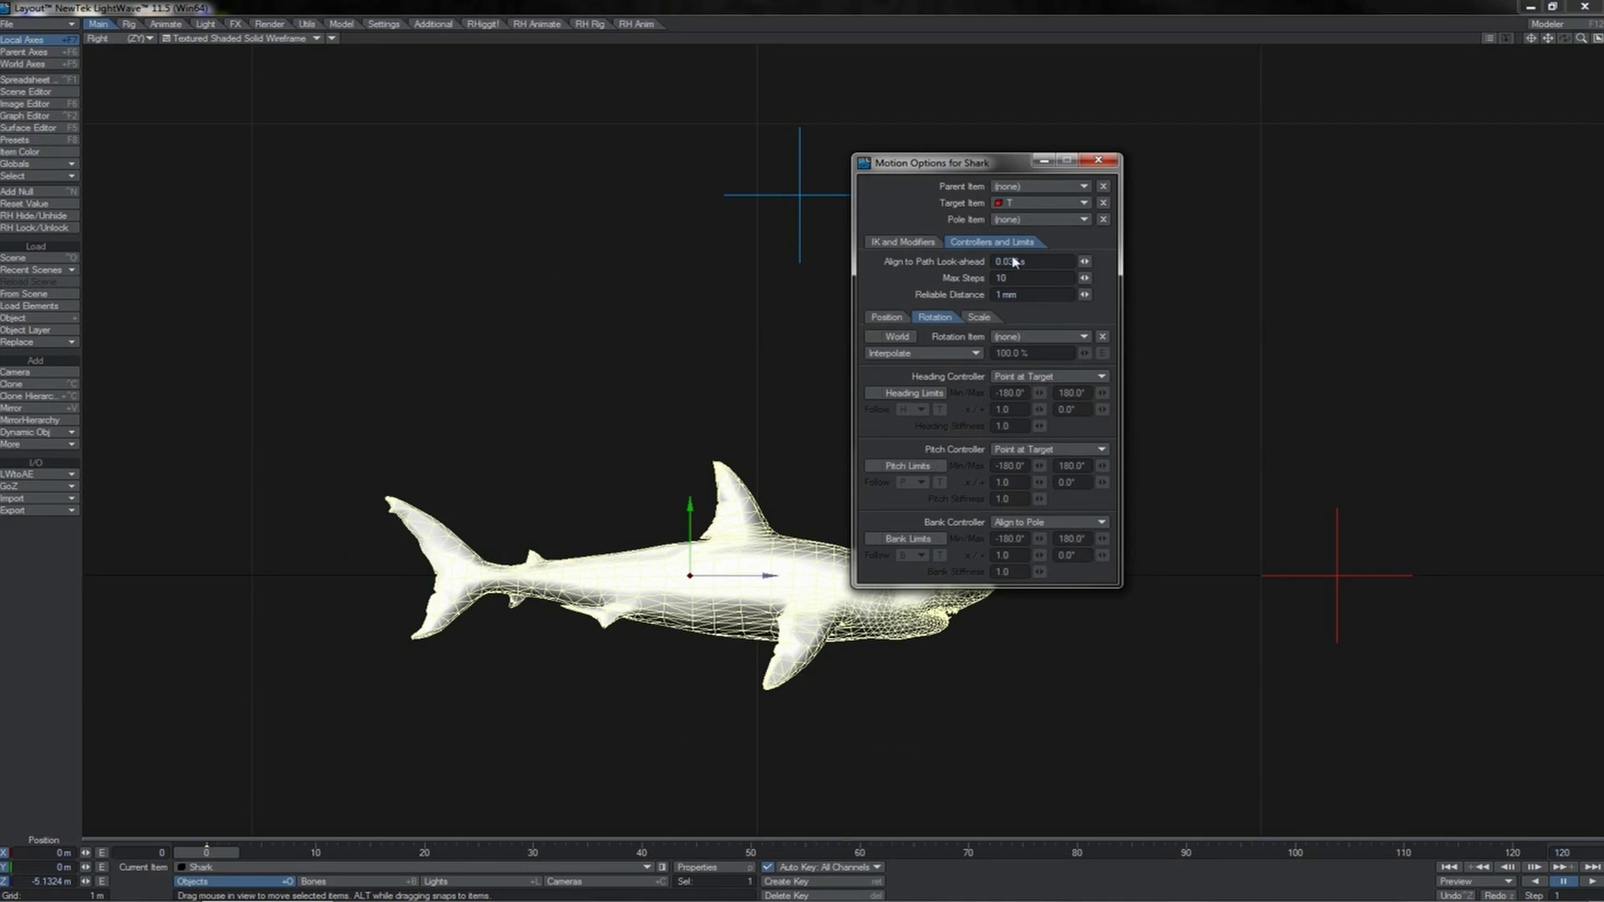
{"action": "left_click", "coordinate": [1097, 159]}
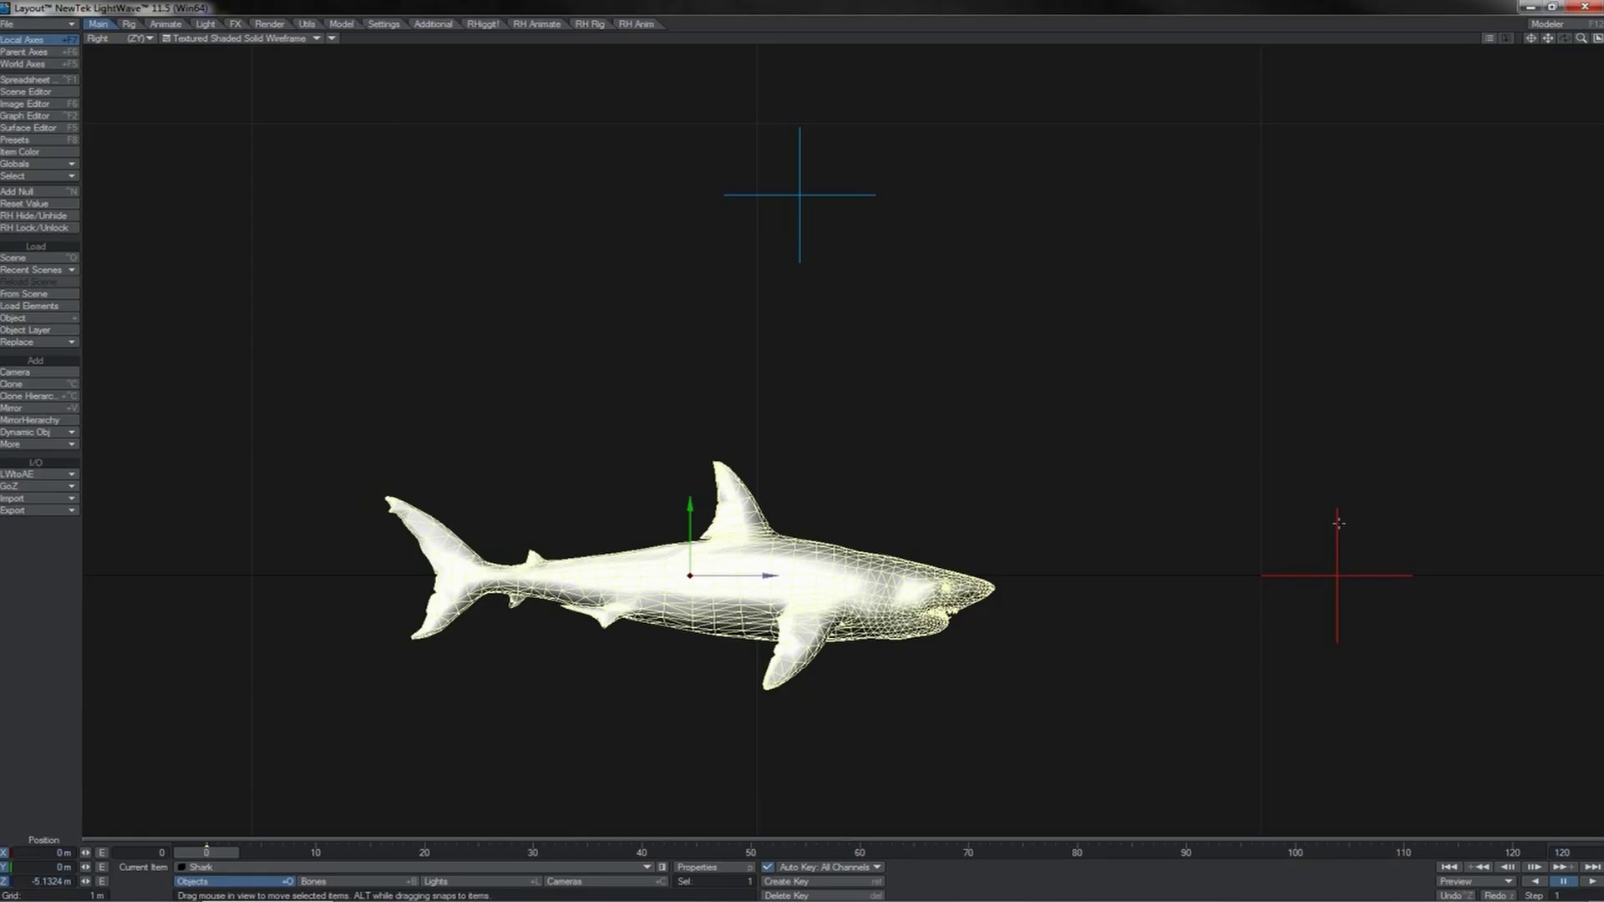
Move null T above the shark to about Y 505 mm, Z -4.71 m and null P to about Y 696 mm, Z -5.86 m.
{"action": "left_click_drag", "start_coordinate": [1338, 523], "coordinate": [782, 259]}
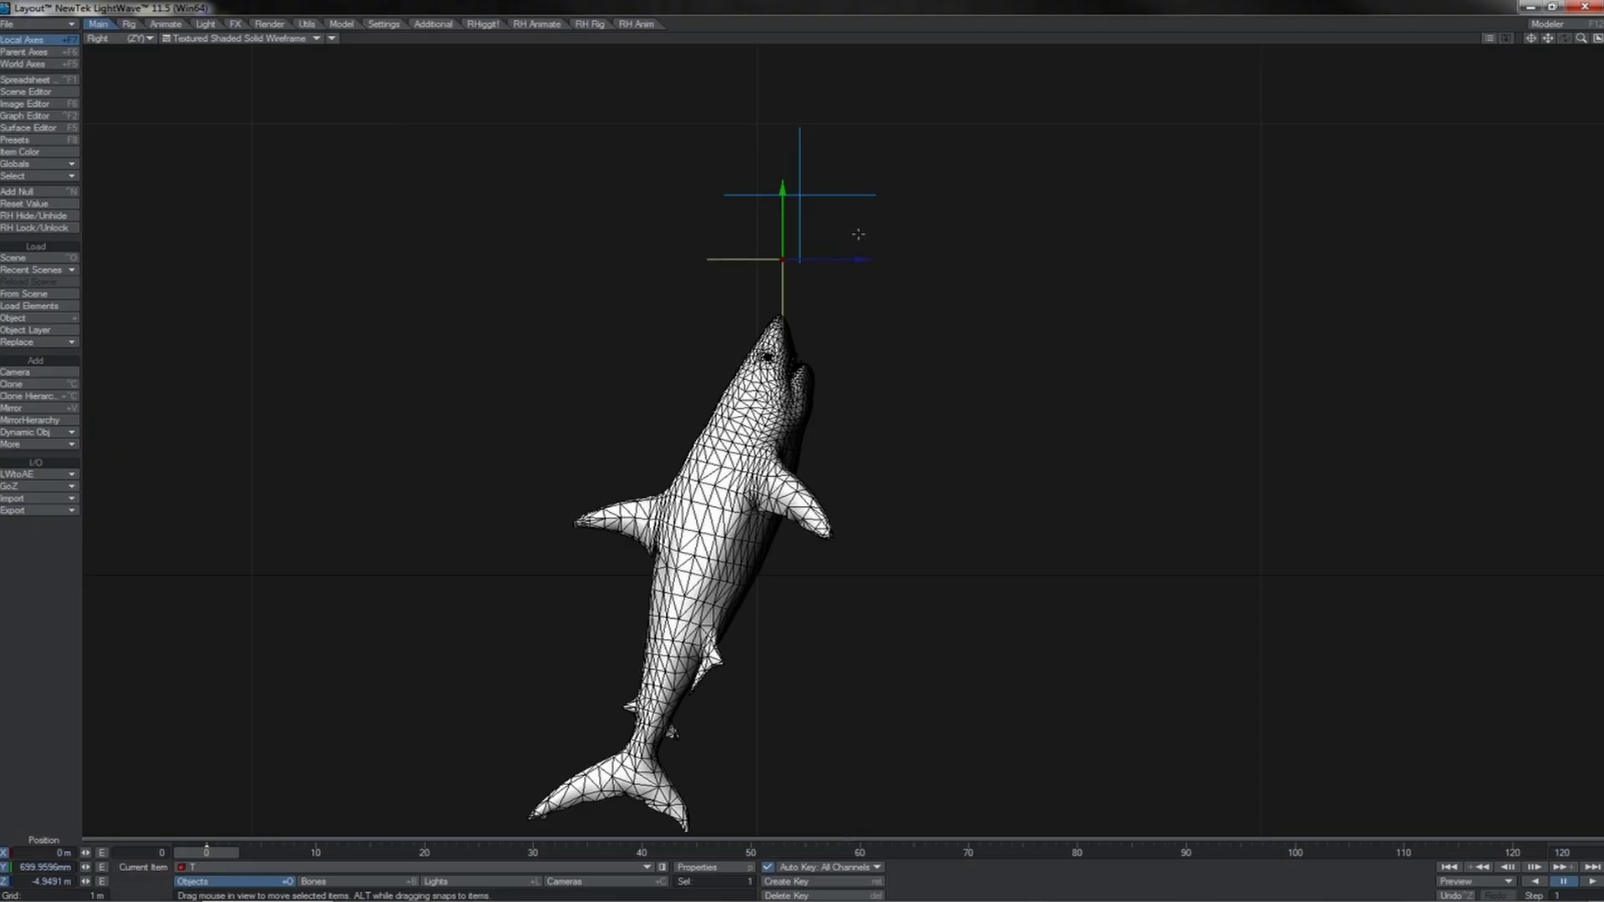
{"action": "left_click_drag", "start_coordinate": [844, 275], "coordinate": [967, 361]}
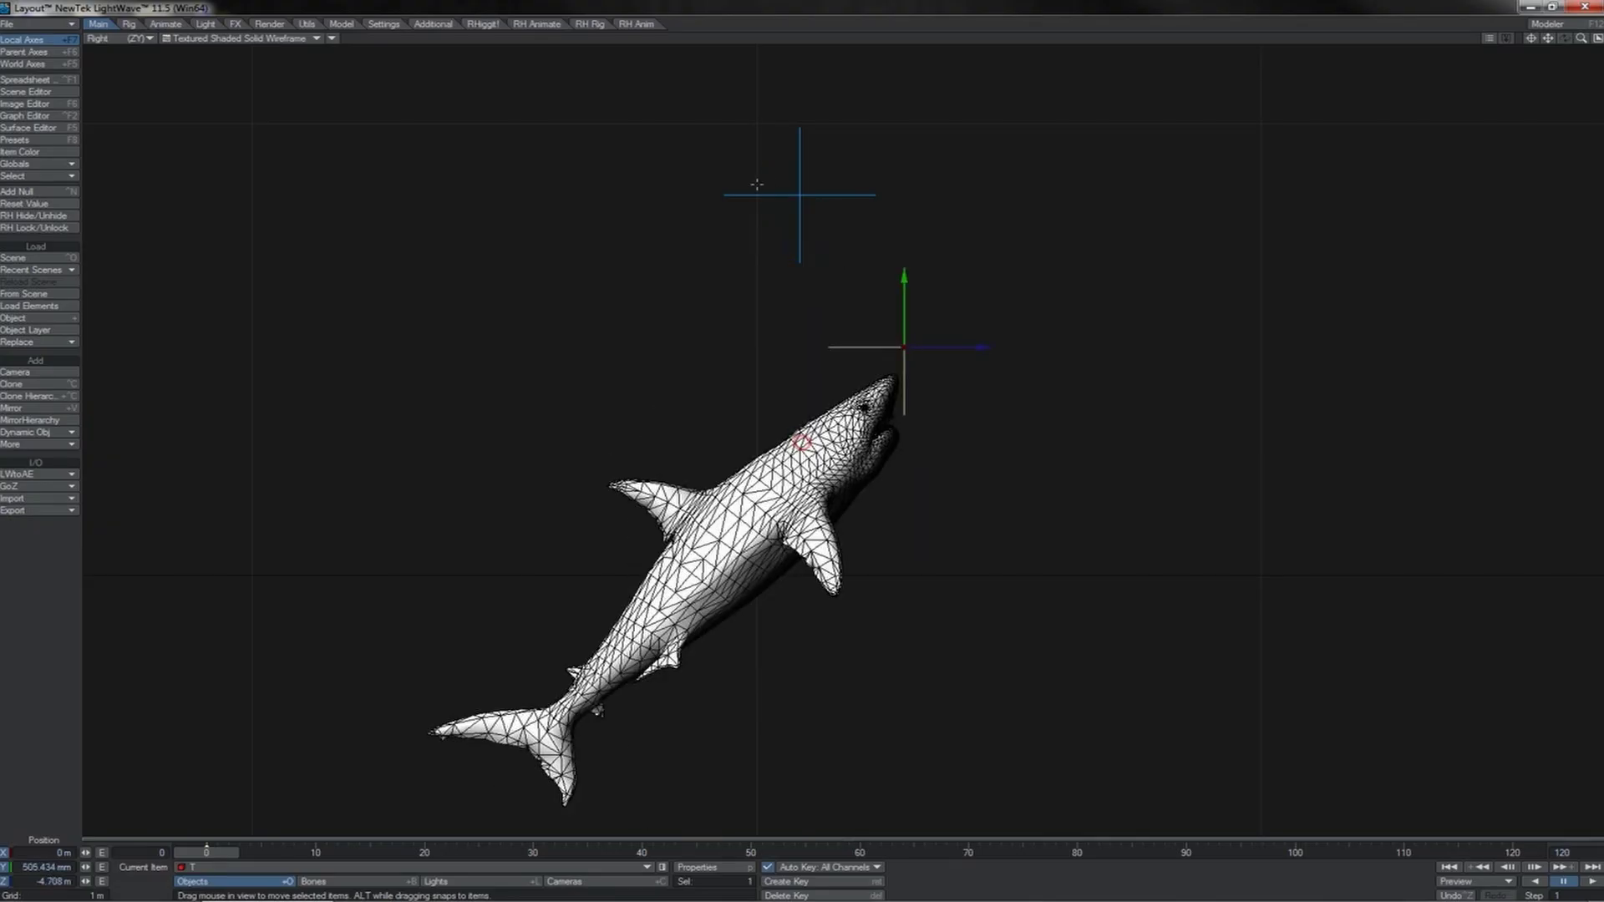
{"action": "left_click", "coordinate": [799, 195]}
{"action": "left_click_drag", "start_coordinate": [882, 161], "coordinate": [1067, 185]}
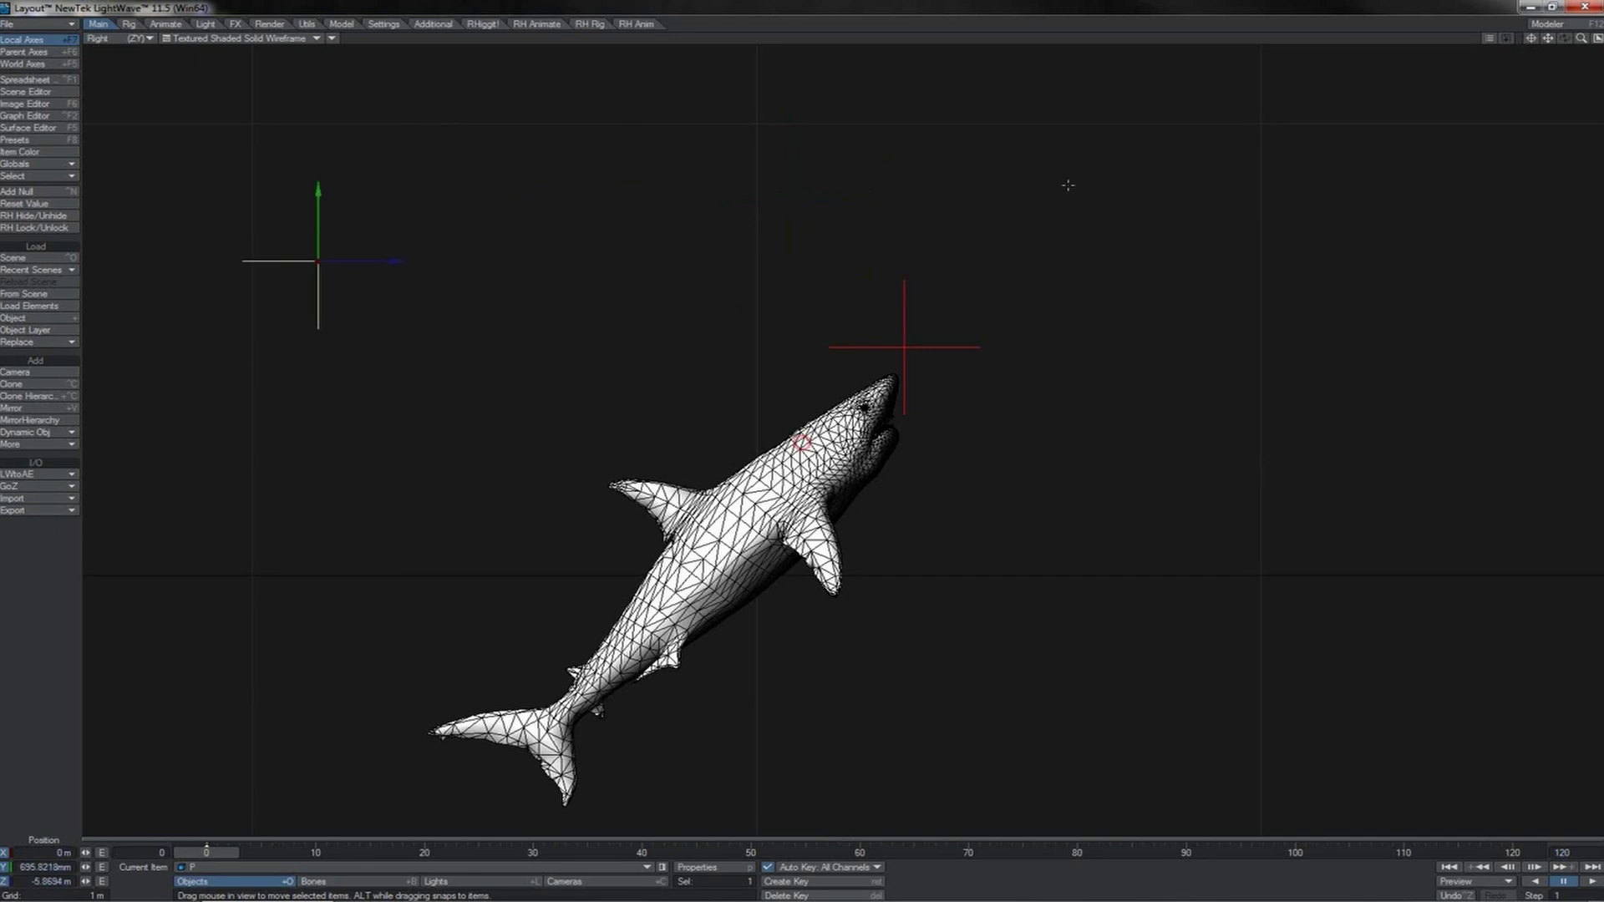
Swing null T over to the shark's other side and lower null P to about Y -559 mm, Z -6.23 m.
{"action": "left_click", "coordinate": [923, 345]}
{"action": "left_click_drag", "start_coordinate": [1008, 309], "coordinate": [611, 258]}
{"action": "left_click", "coordinate": [304, 257]}
{"action": "left_click_drag", "start_coordinate": [433, 183], "coordinate": [234, 386]}
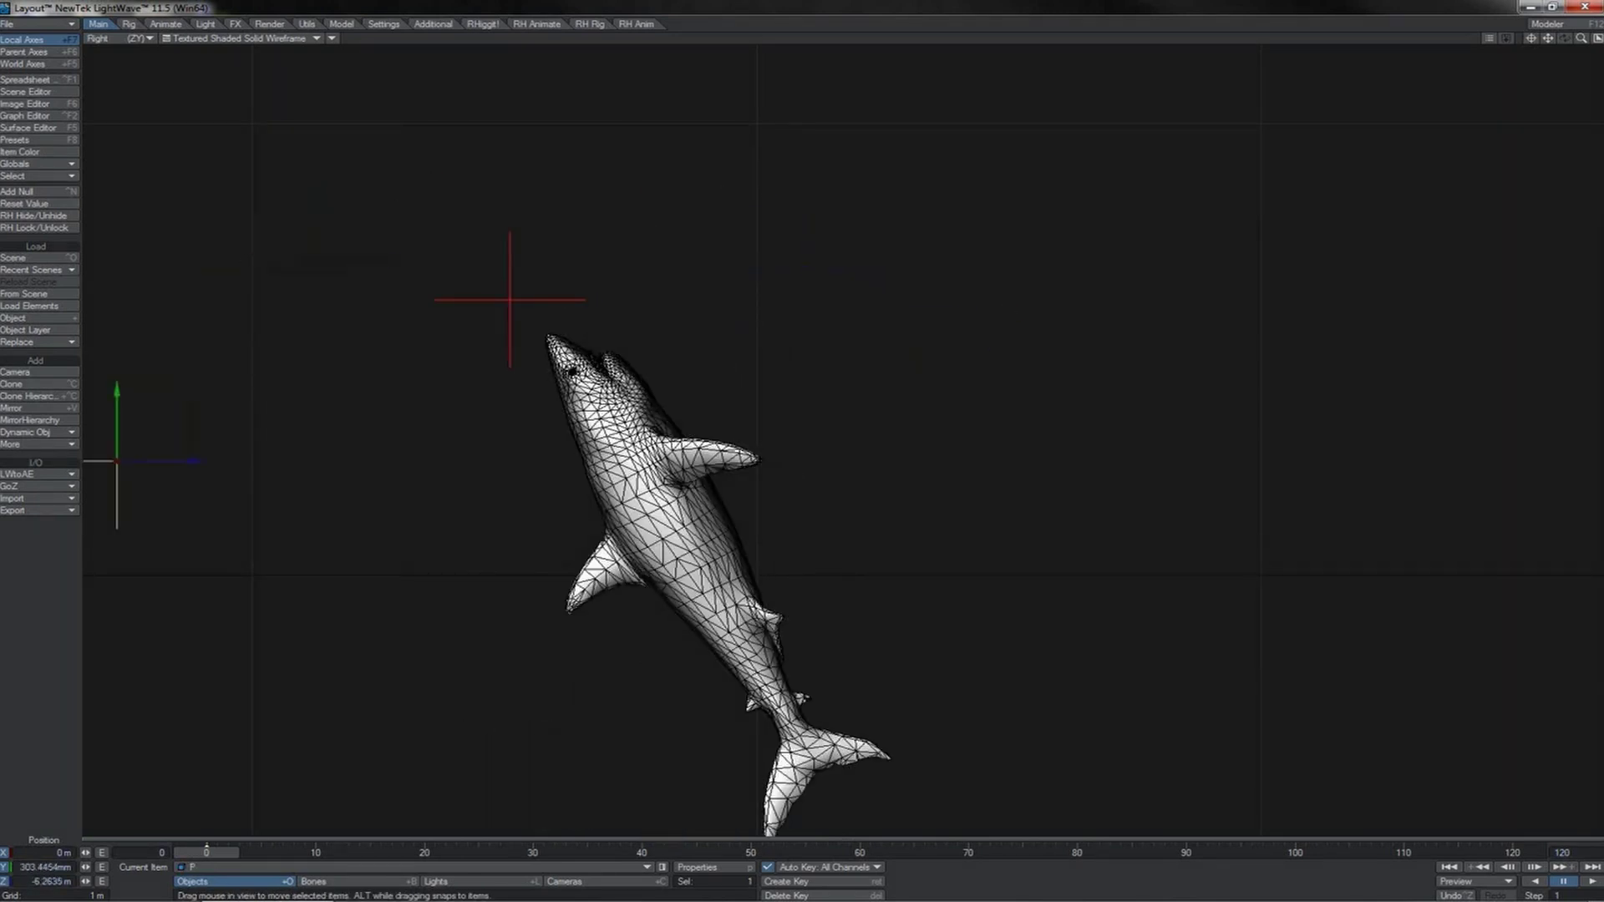
{"action": "left_click_drag", "start_coordinate": [784, 81], "coordinate": [805, 448]}
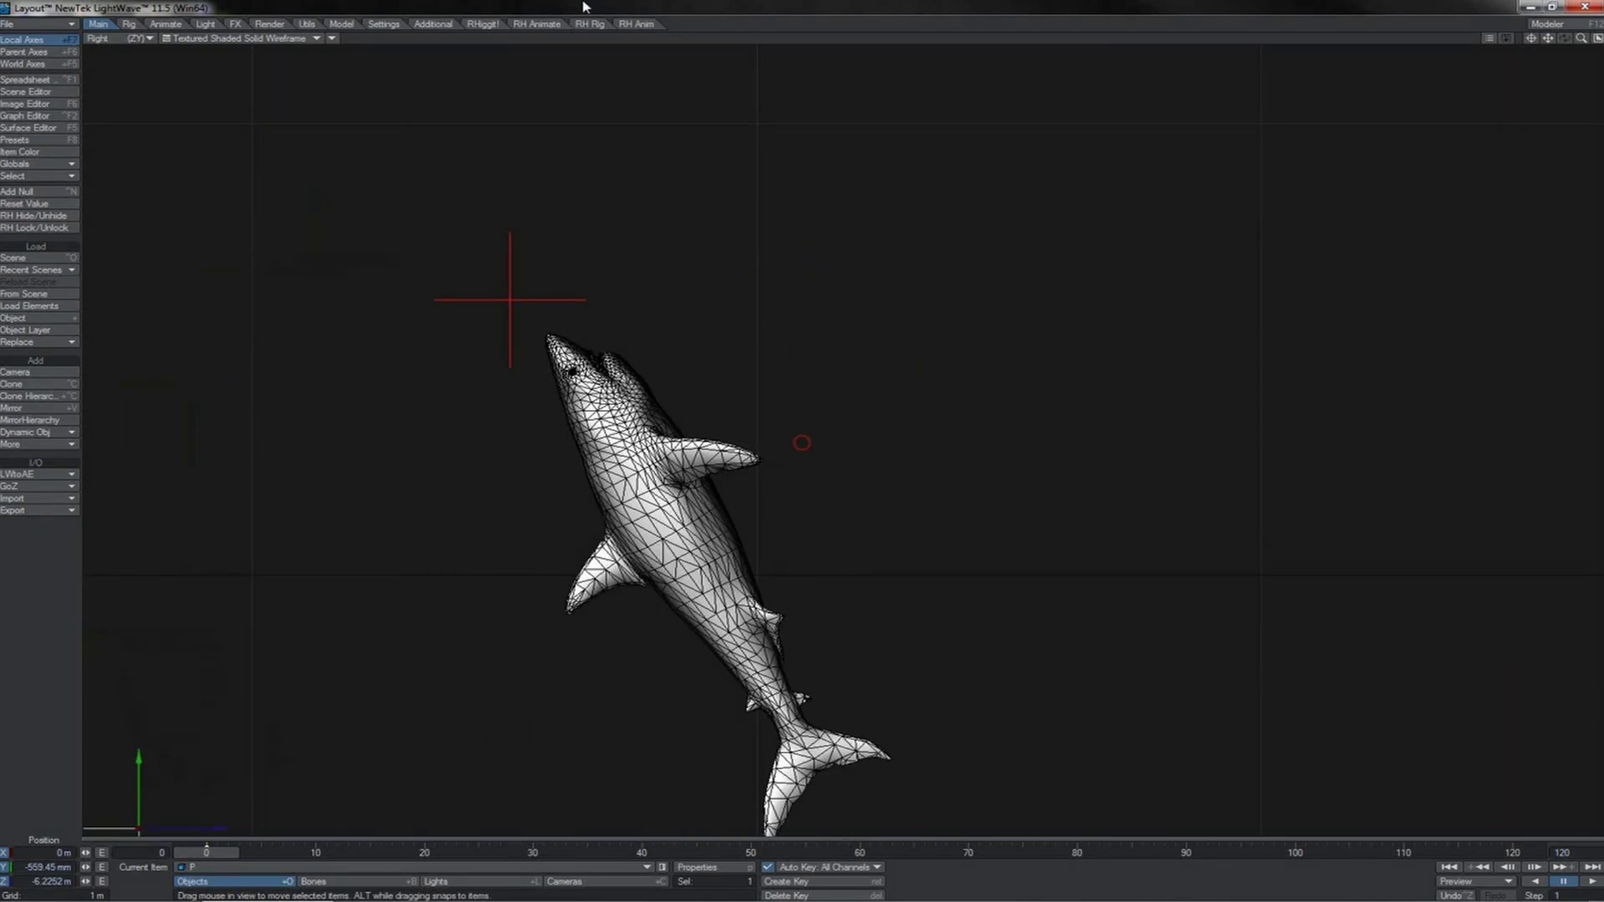
Move null T below the shark to about Z -4.73 m to test its aim when pointing downward.
{"action": "left_click", "coordinate": [499, 261]}
{"action": "left_click_drag", "start_coordinate": [612, 219], "coordinate": [802, 444]}
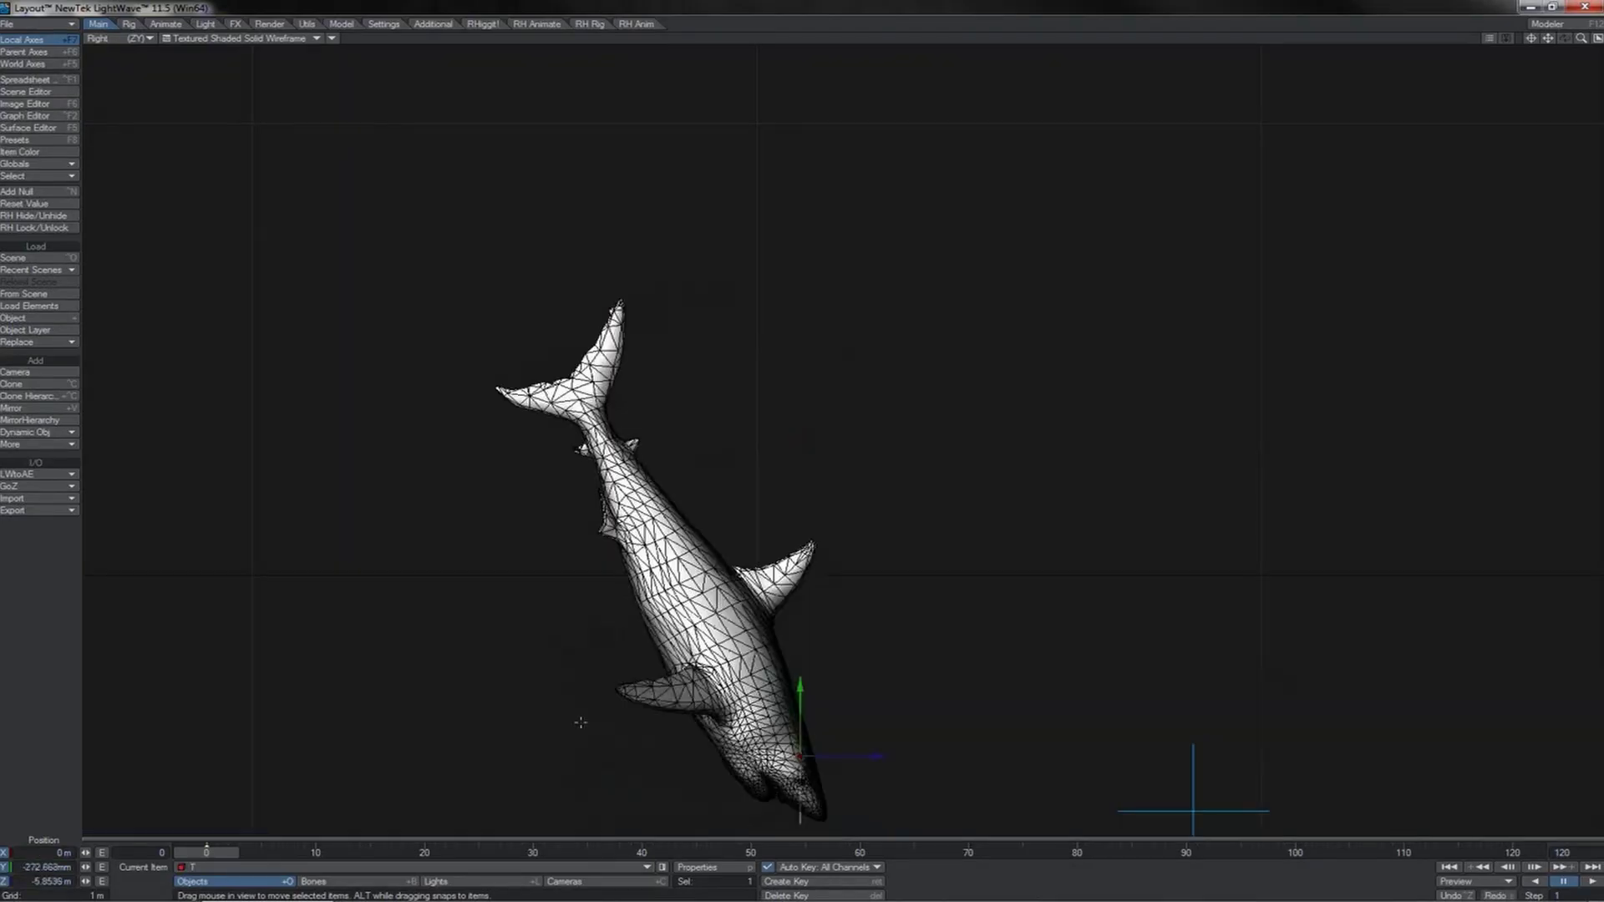
{"action": "key", "text": "ctrl+z"}
{"action": "left_click_drag", "start_coordinate": [504, 713], "coordinate": [1068, 790]}
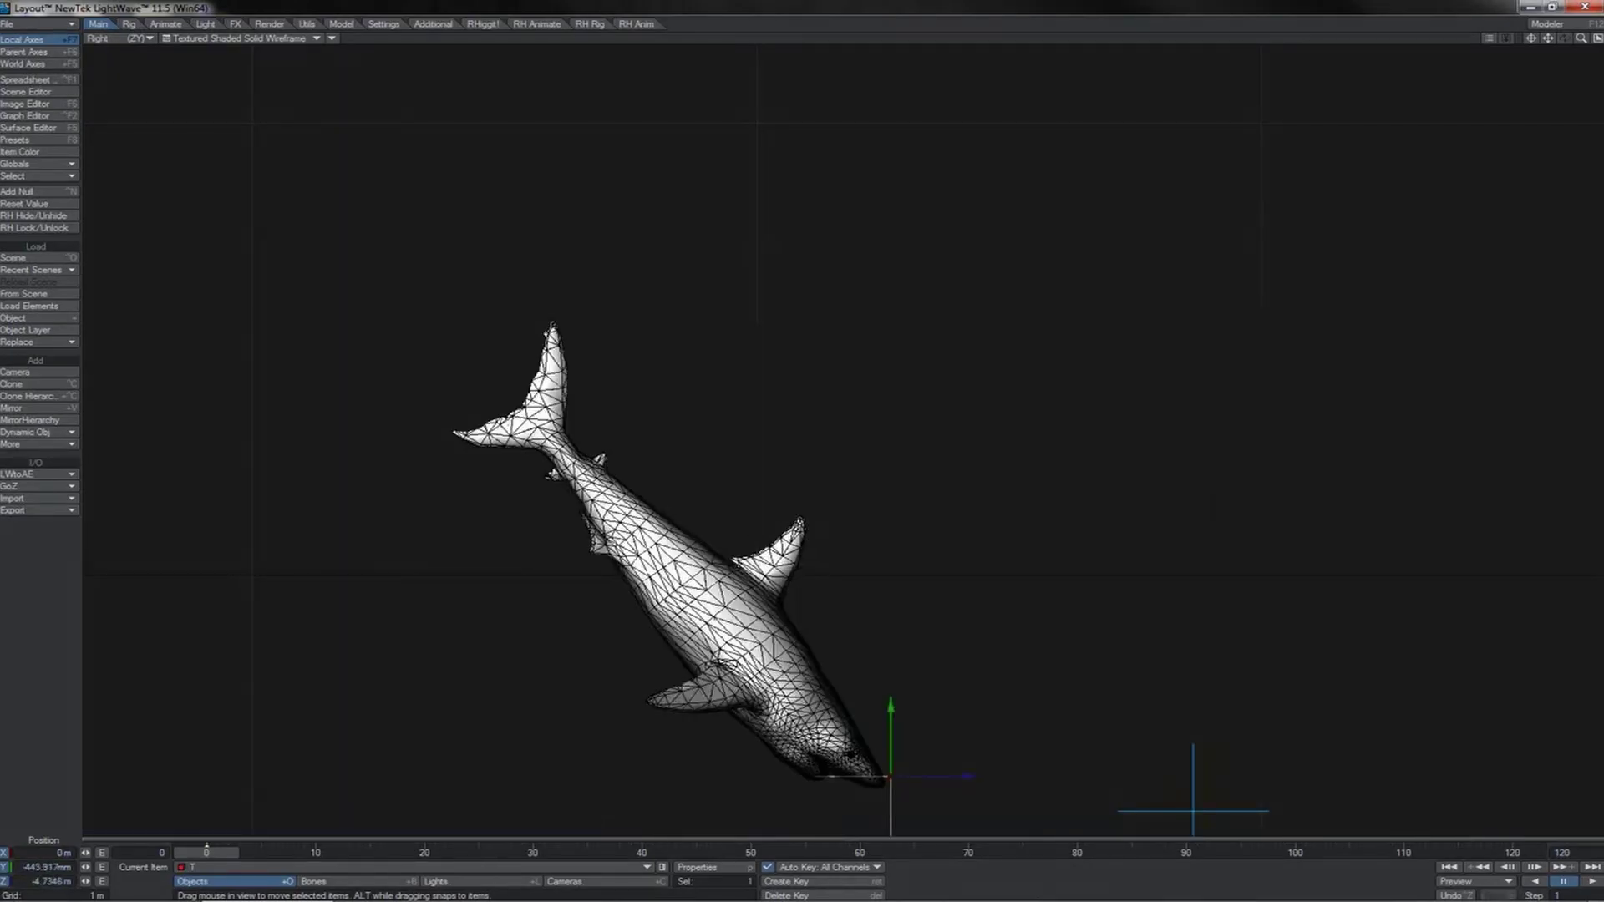
Swing null T beneath the shark to about Y -507 mm, Z -5.48 m and check the shark's rotation values.
{"action": "left_click_drag", "start_coordinate": [924, 778], "coordinate": [966, 740]}
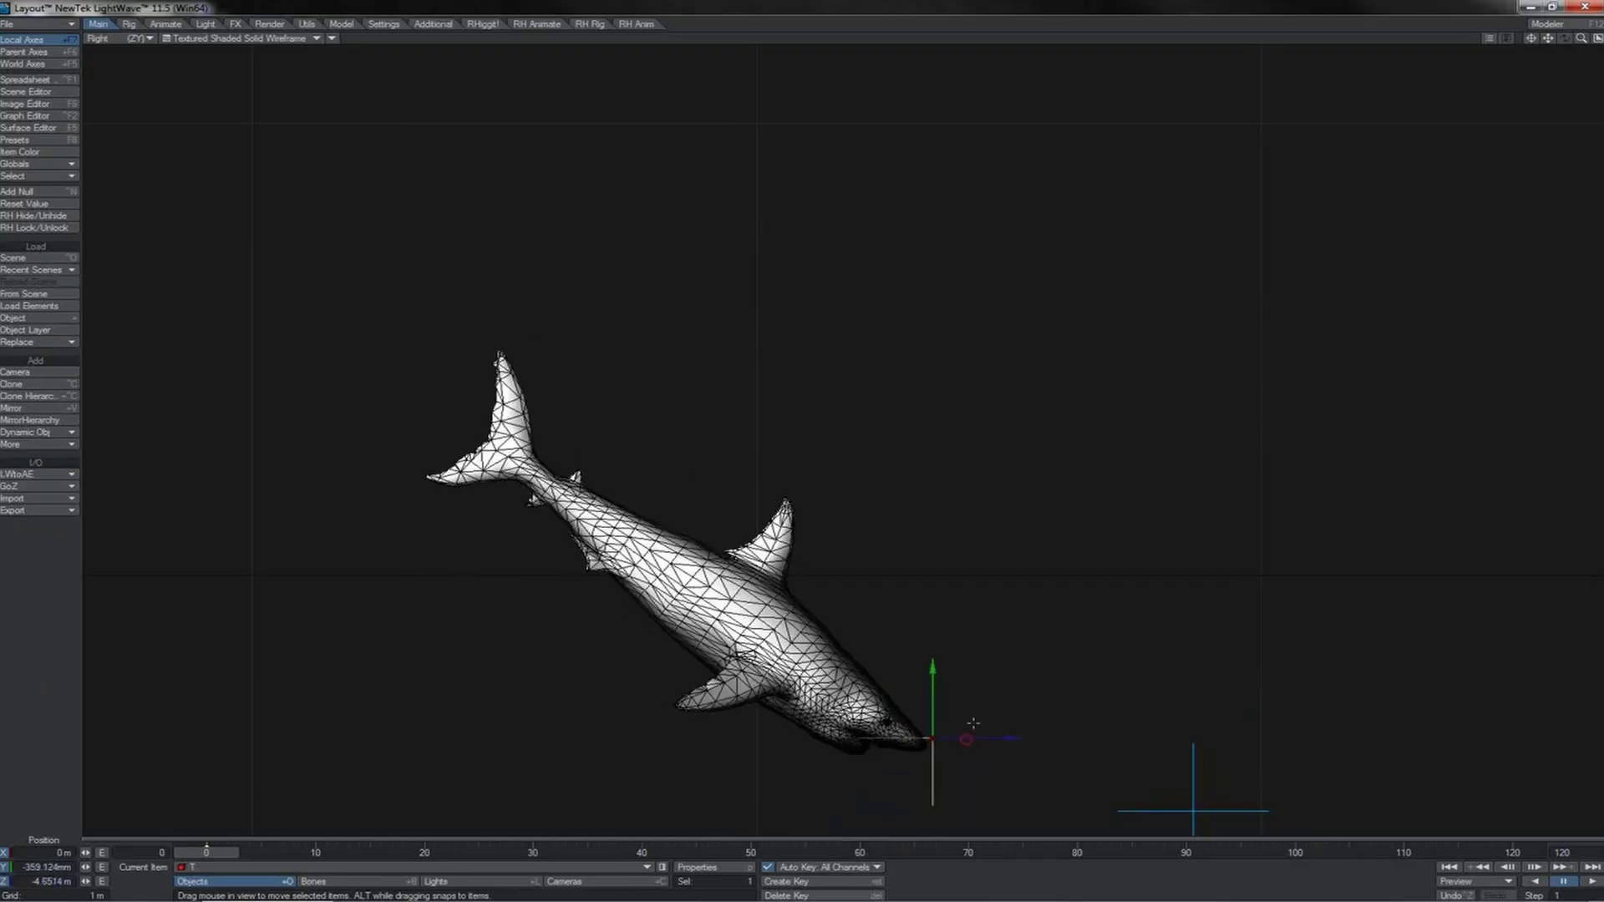
{"action": "left_click_drag", "start_coordinate": [1005, 669], "coordinate": [585, 736]}
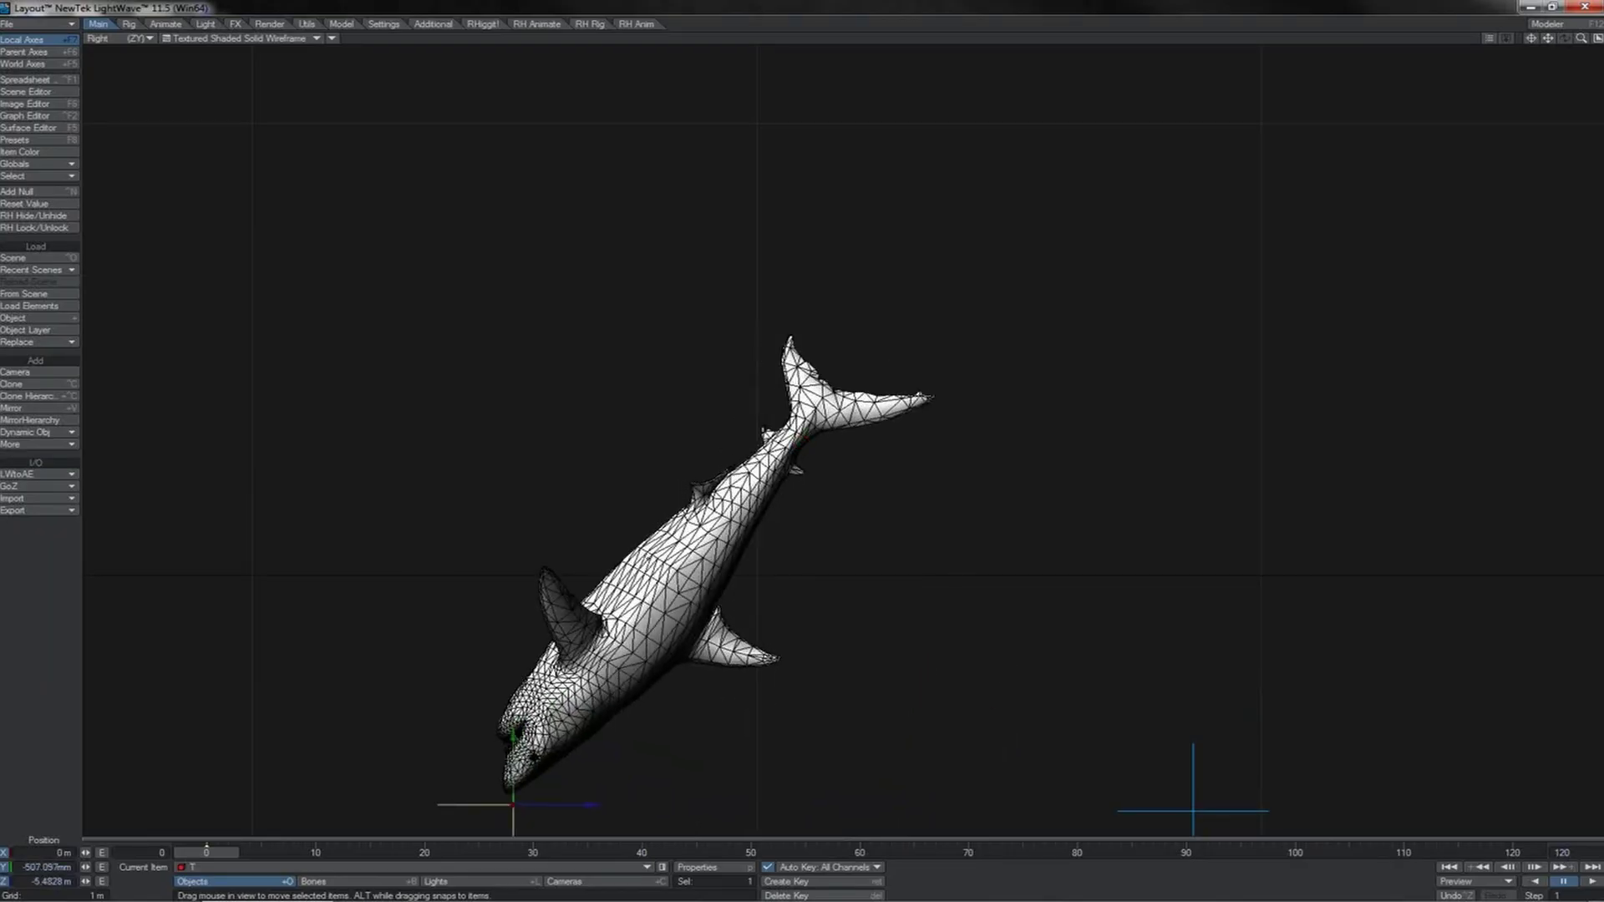
{"action": "left_click", "coordinate": [648, 558]}
{"action": "key", "text": "y"}
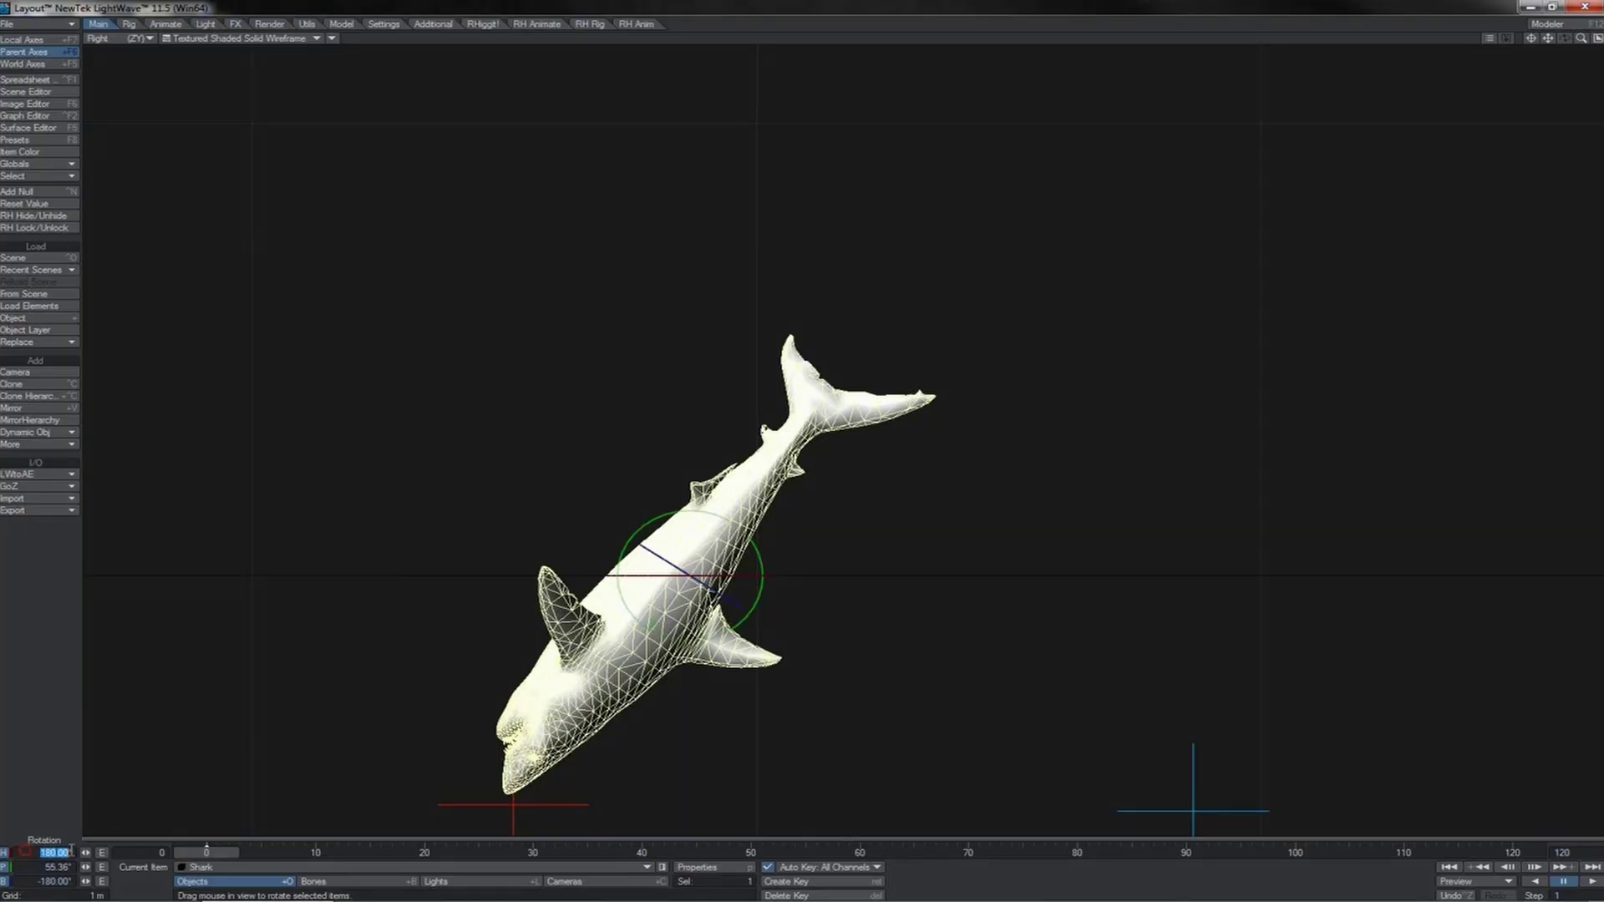
{"action": "left_click", "coordinate": [24, 880]}
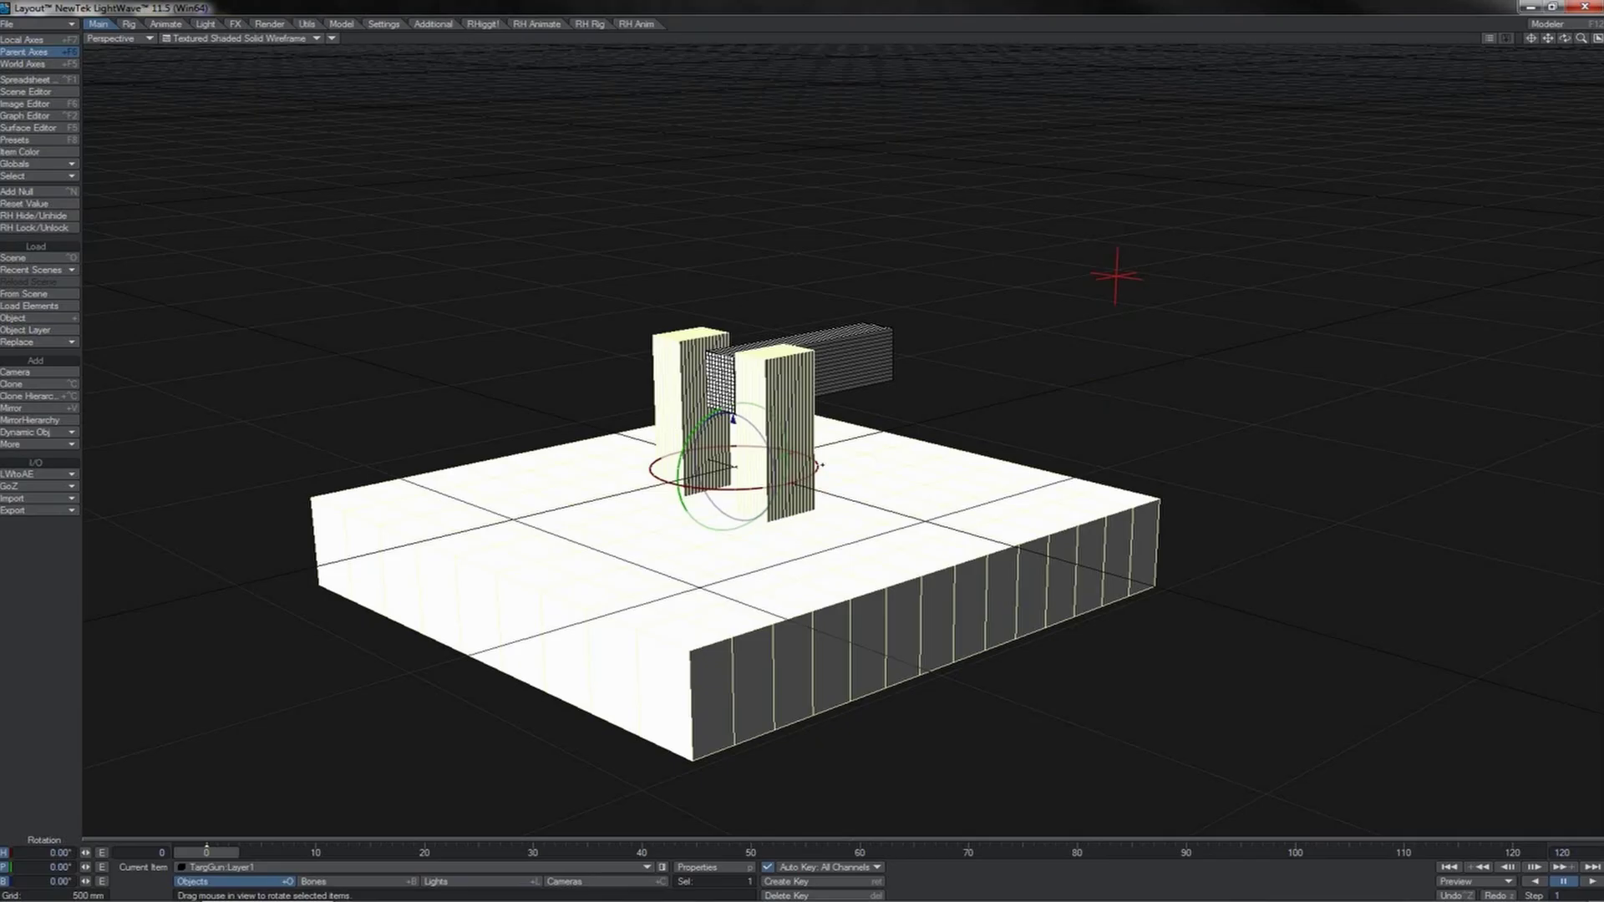
Try turning the gun base to a heading of about 35.5° and tilting the barrel, and undo both rotations.
{"action": "left_click_drag", "start_coordinate": [823, 465], "coordinate": [919, 456]}
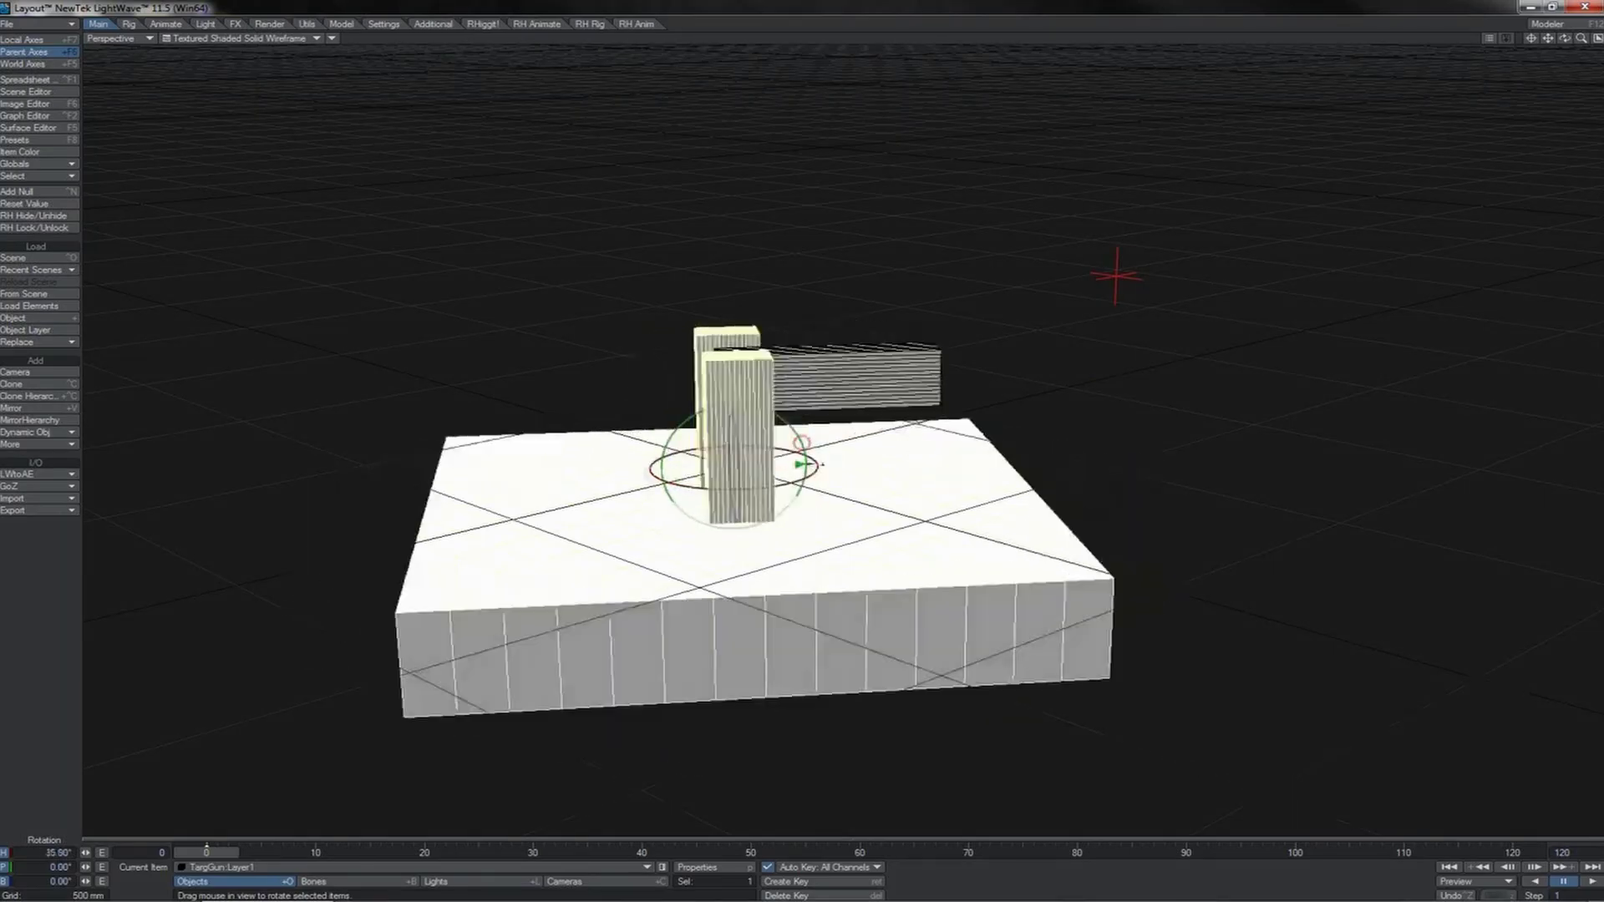
{"action": "left_click", "coordinate": [835, 369]}
{"action": "left_click_drag", "start_coordinate": [792, 337], "coordinate": [807, 355]}
{"action": "key", "text": "ctrl+z"}
{"action": "key", "text": "ctrl+z"}
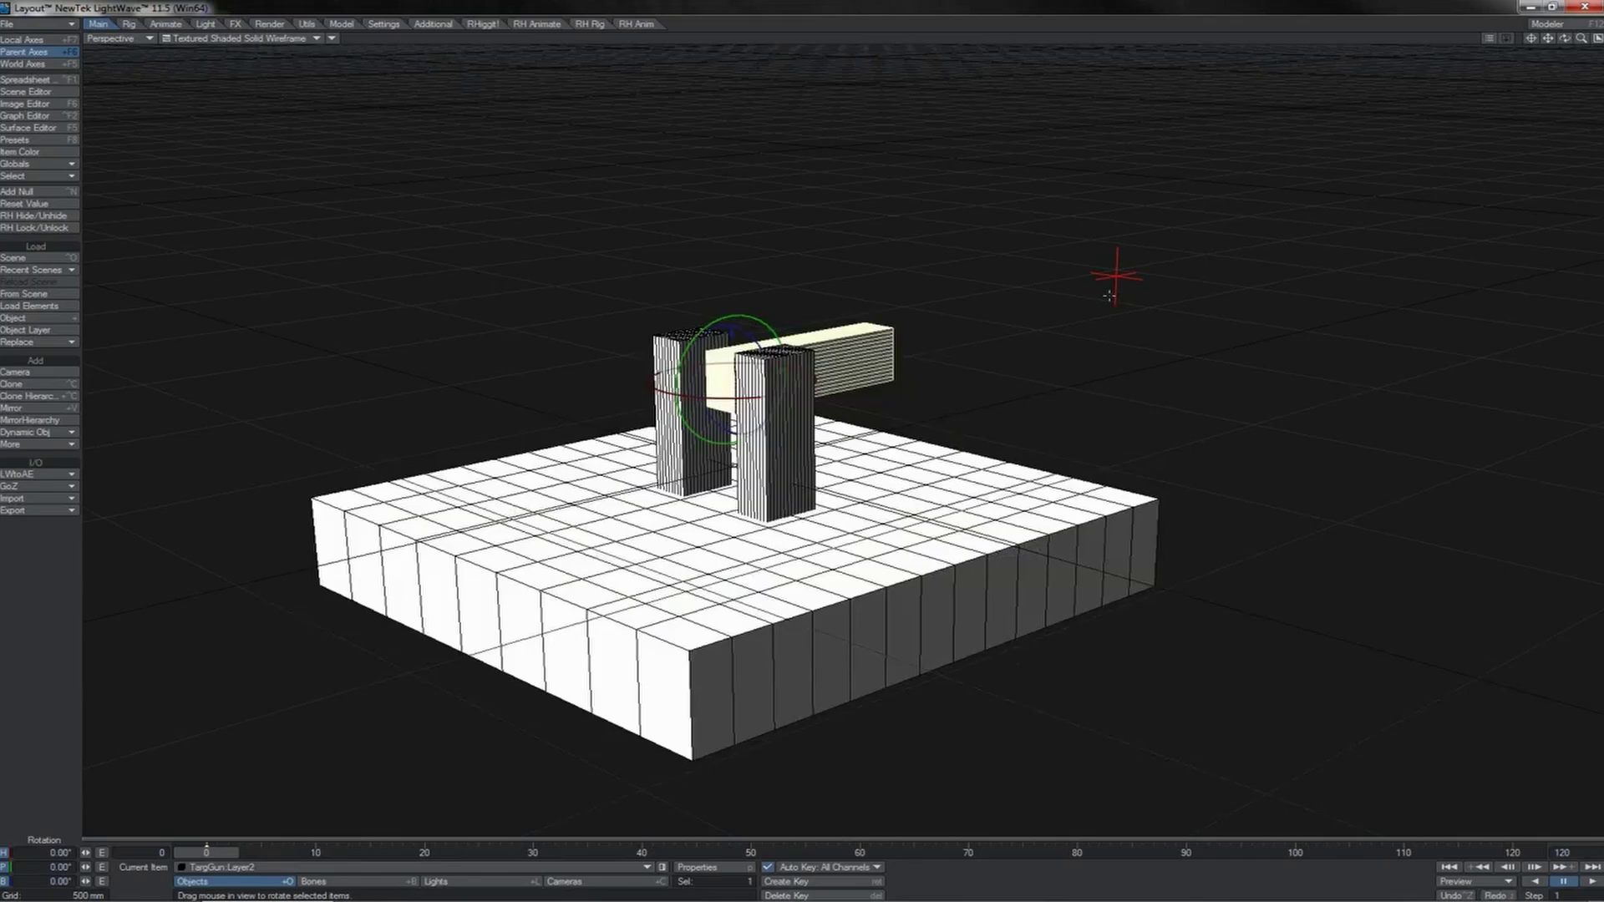
Target the gun parts at null T, using Point at Target only for the base's heading and the barrel's pitch.
{"action": "left_click", "coordinate": [955, 476]}
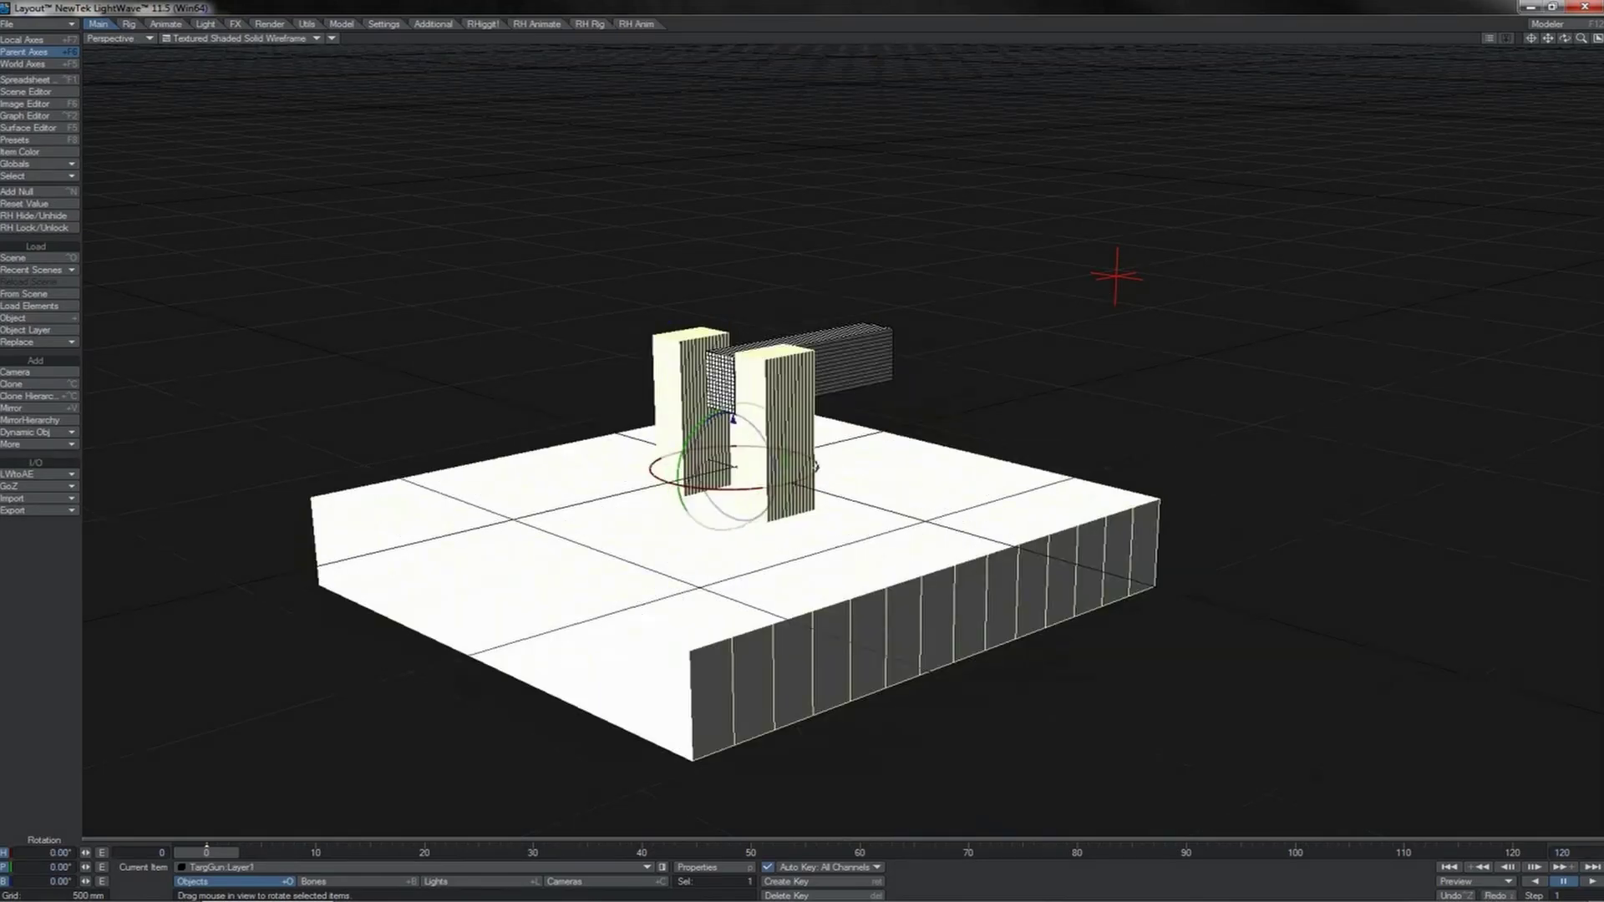
{"action": "left_click", "coordinate": [829, 361]}
{"action": "left_click_drag", "start_coordinate": [762, 322], "coordinate": [792, 349]}
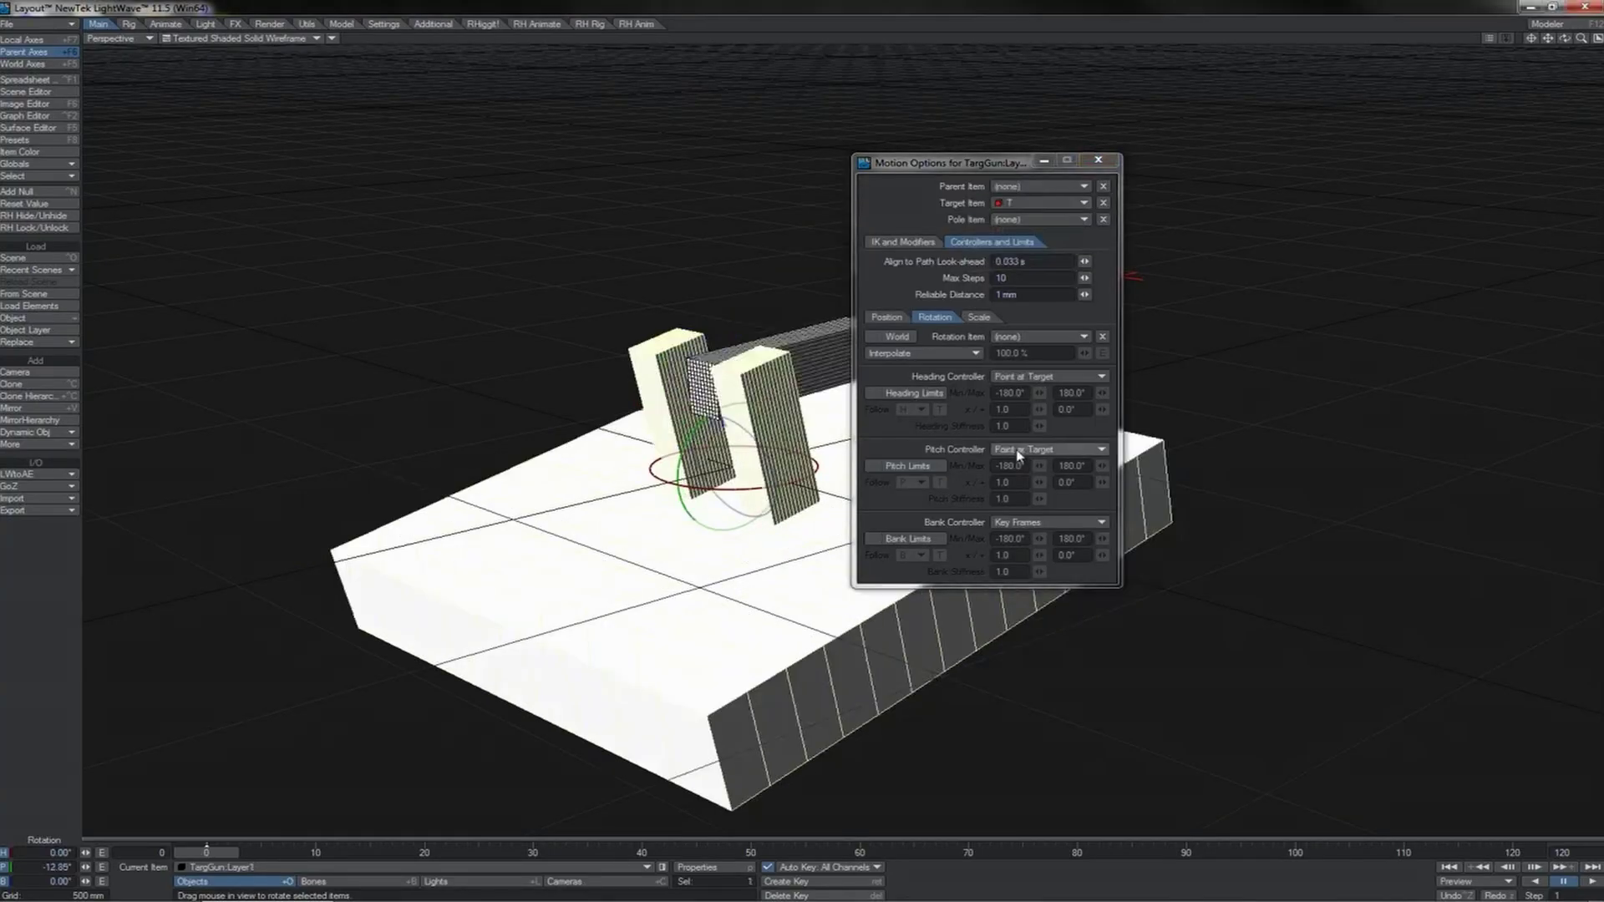
{"action": "left_click", "coordinate": [1050, 448]}
{"action": "left_click", "coordinate": [1019, 436]}
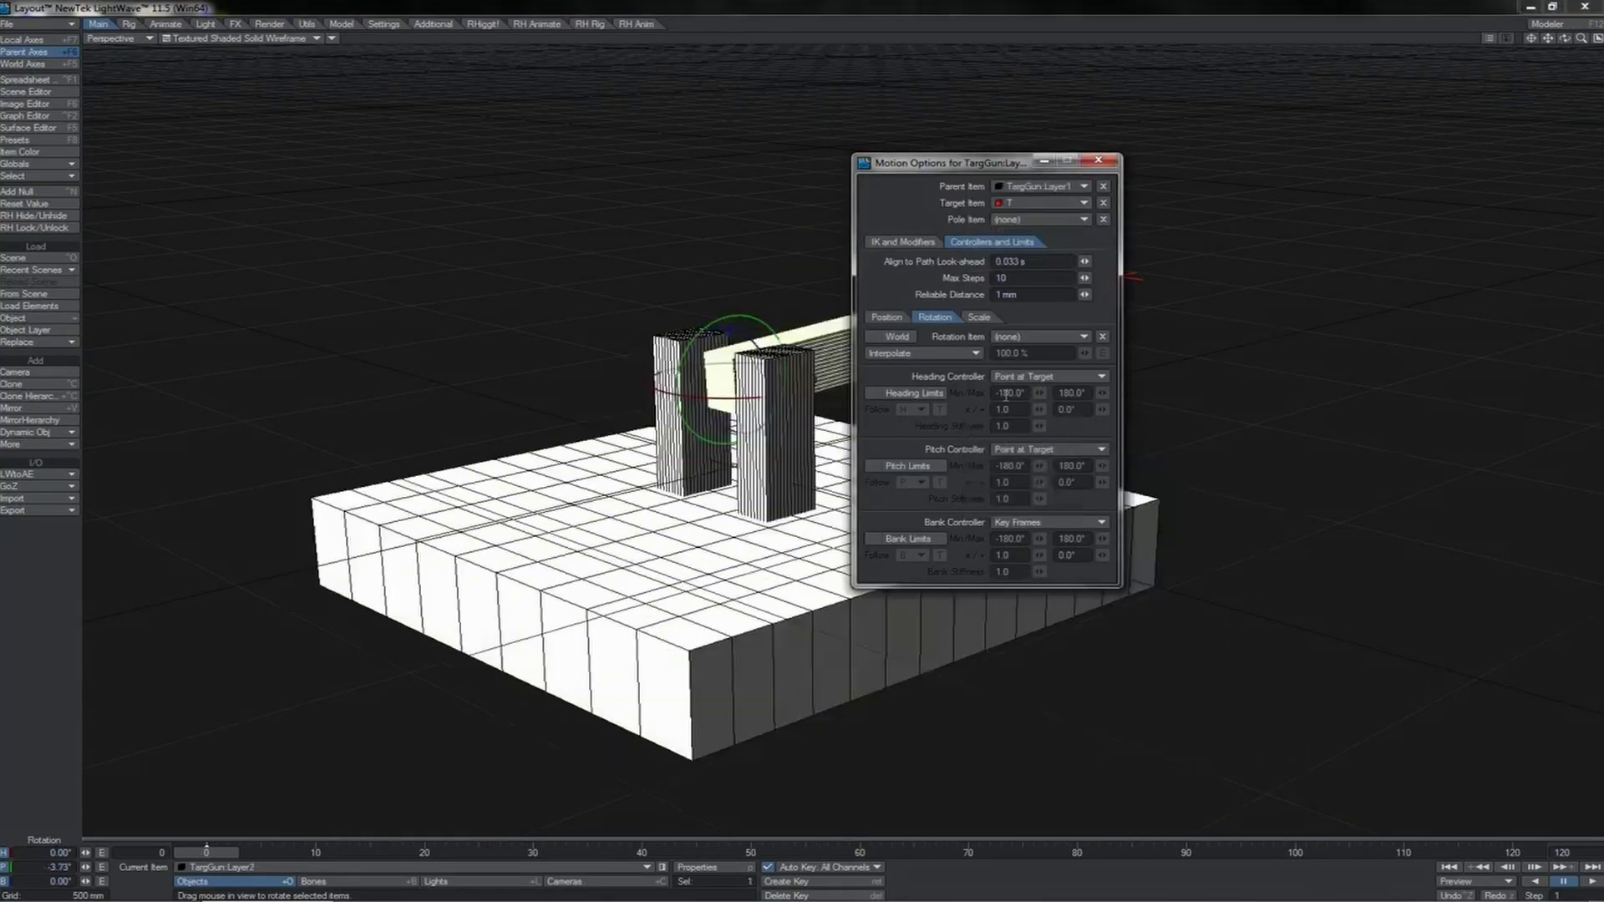
{"action": "left_click", "coordinate": [1006, 377]}
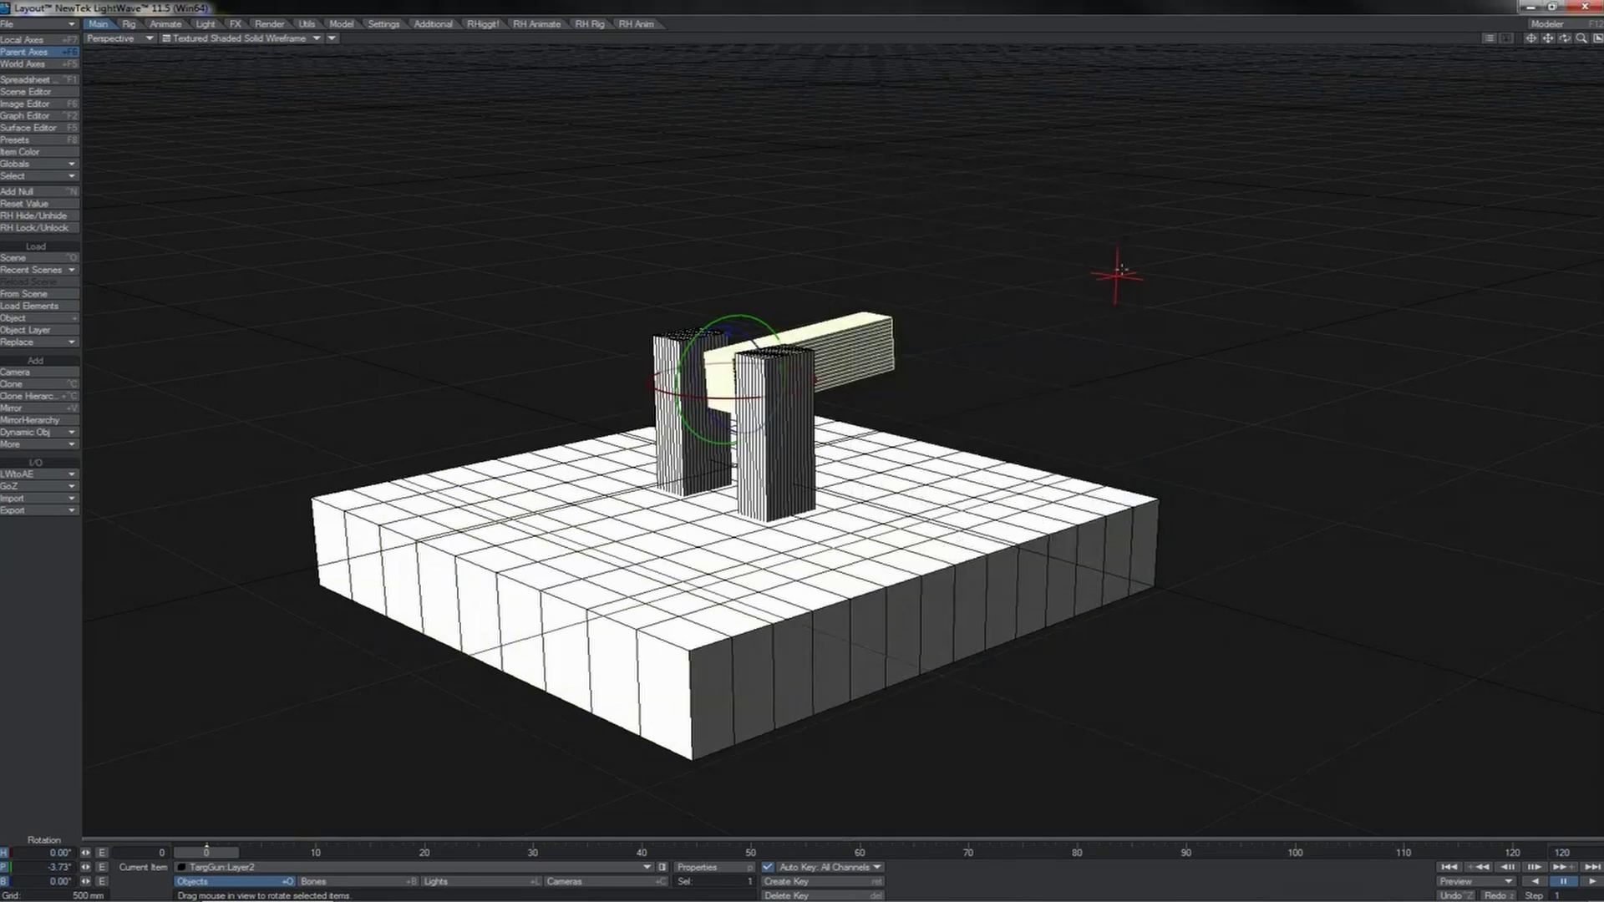
Move null T around and above the gun to about X 478 mm, Y 674 mm, Z 448 mm to test its aim.
{"action": "left_click", "coordinate": [1122, 270]}
{"action": "key", "text": "t"}
{"action": "left_click_drag", "start_coordinate": [1231, 344], "coordinate": [677, 310]}
{"action": "right_click_drag", "start_coordinate": [1231, 345], "coordinate": [1231, 204]}
{"action": "left_click_drag", "start_coordinate": [1231, 344], "coordinate": [1559, 363]}
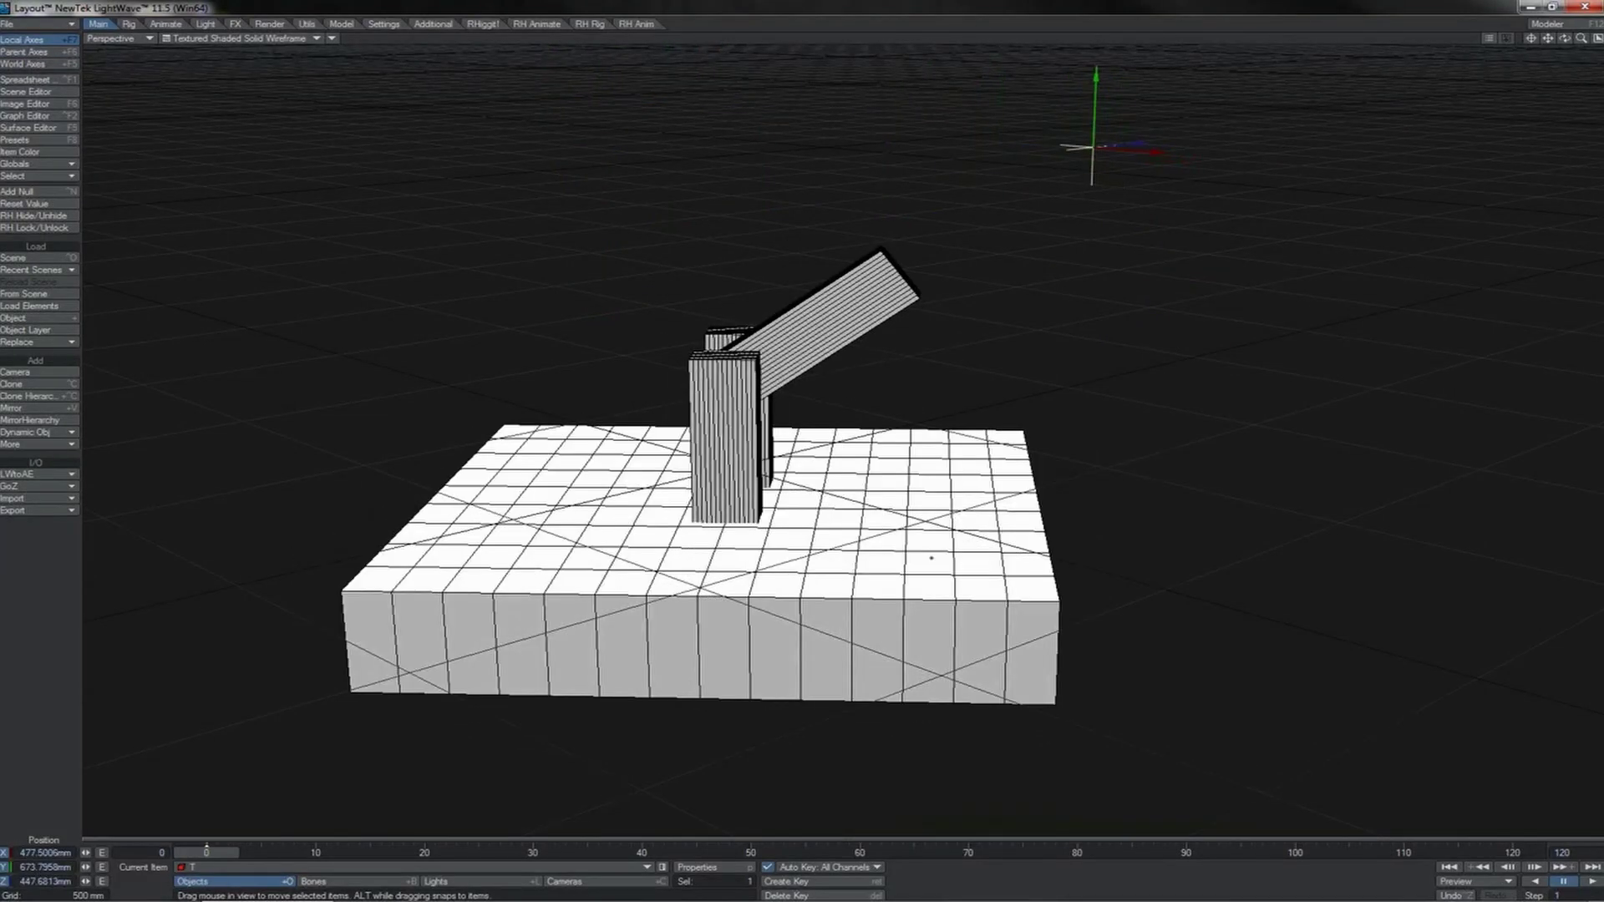
Check the rotation values of the gun base and the barrel to see which axis each one uses.
{"action": "left_click", "coordinate": [833, 463]}
{"action": "key", "text": "y"}
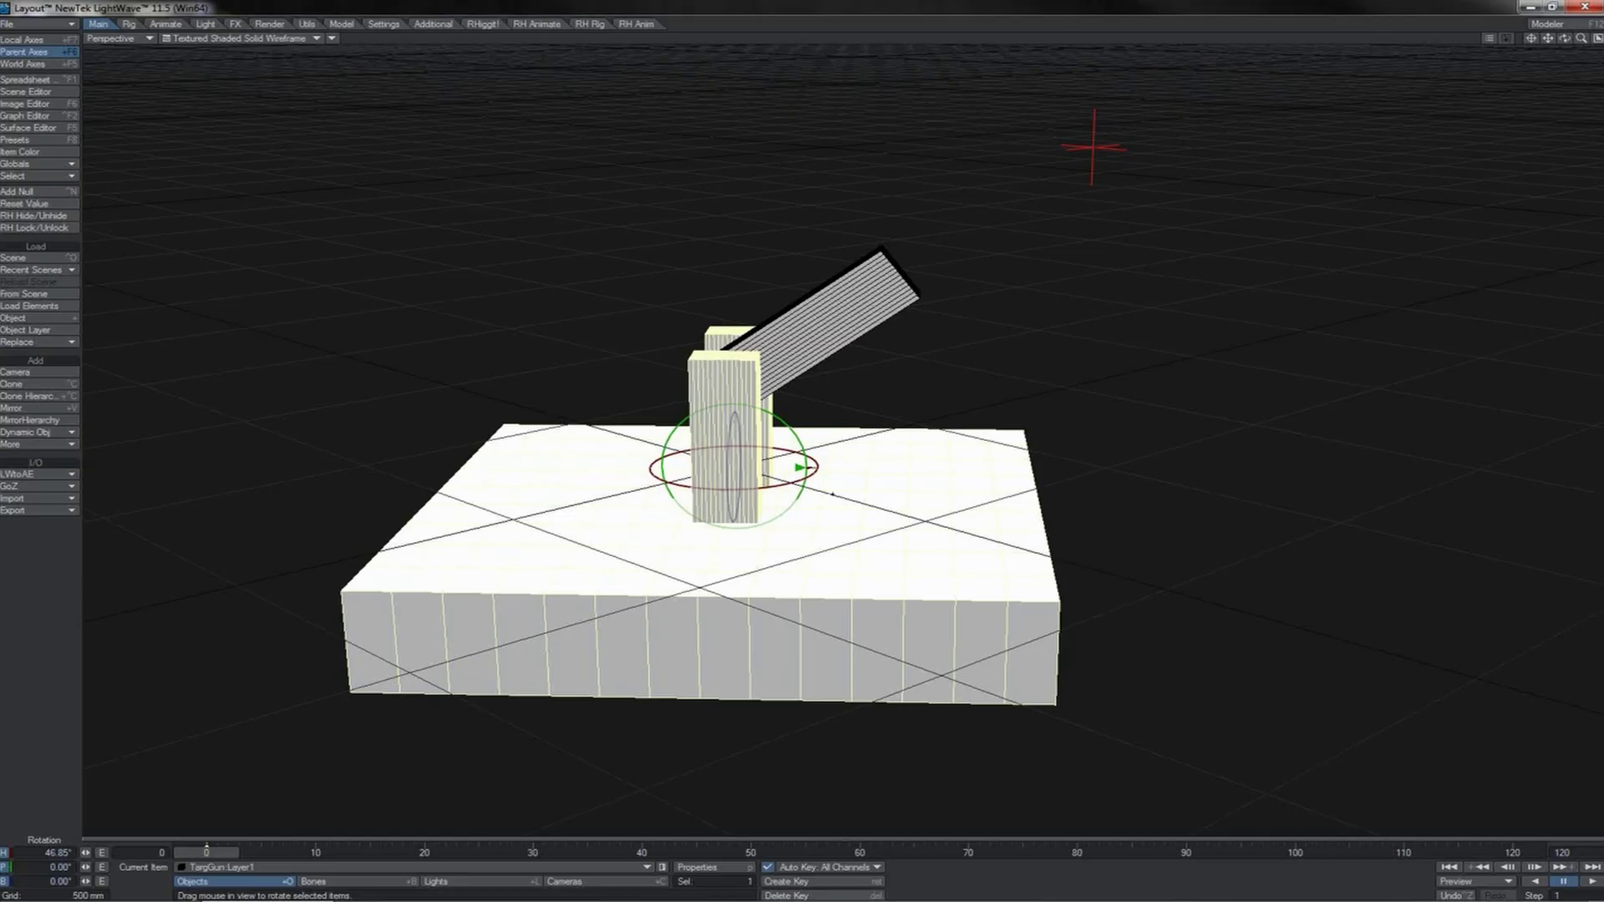
{"action": "left_click", "coordinate": [828, 312]}
{"action": "left_click", "coordinate": [830, 313]}
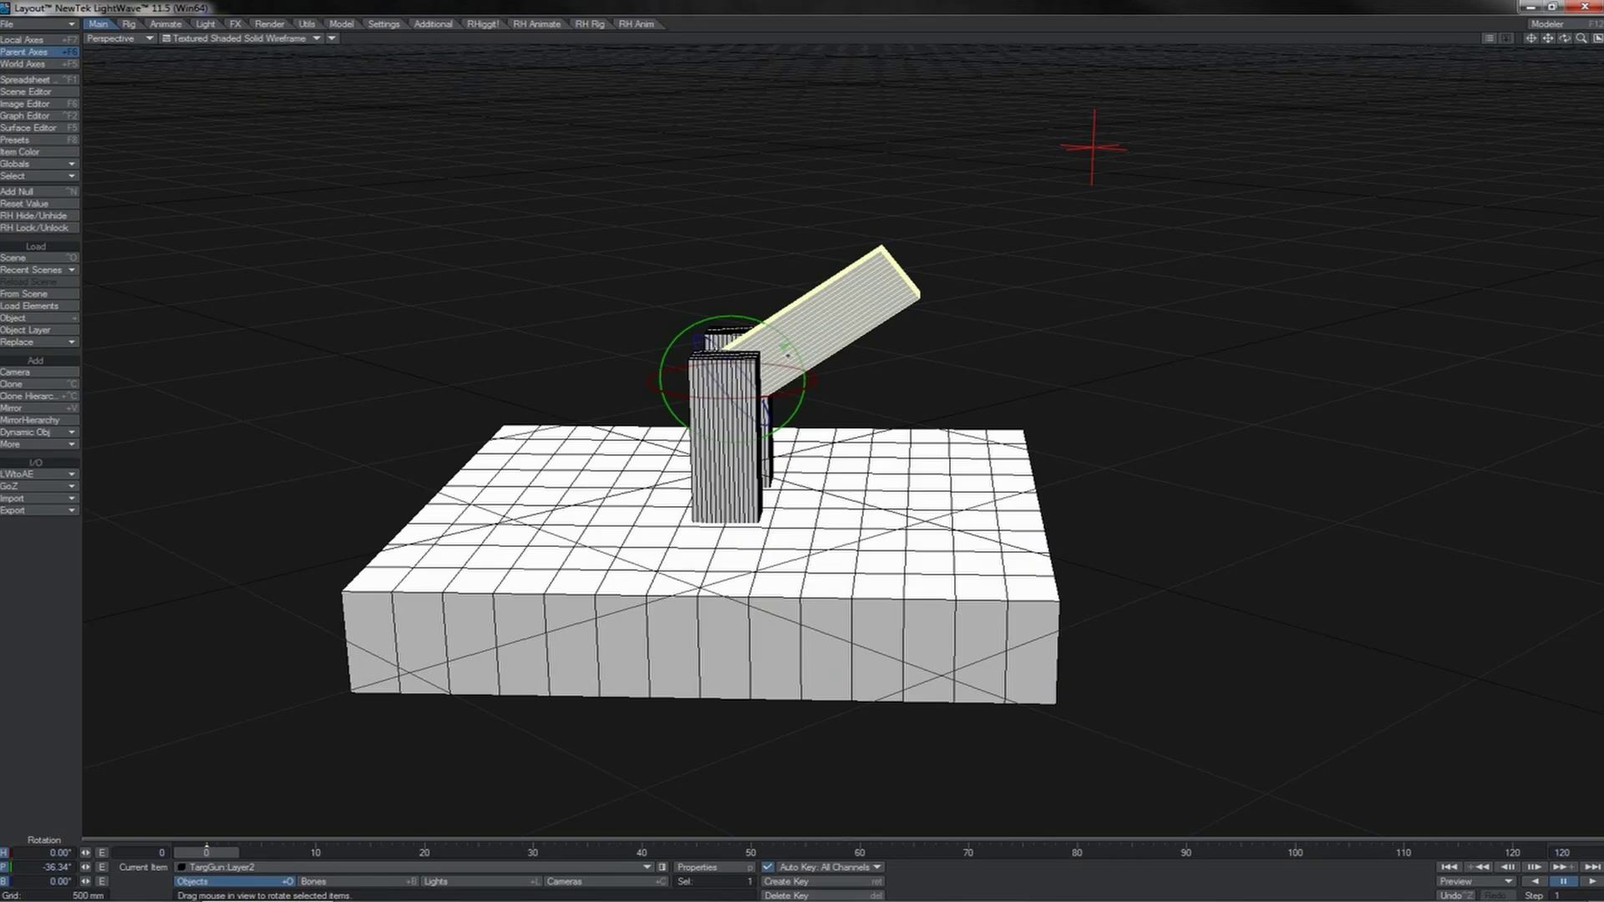
{"action": "left_click", "coordinate": [730, 471]}
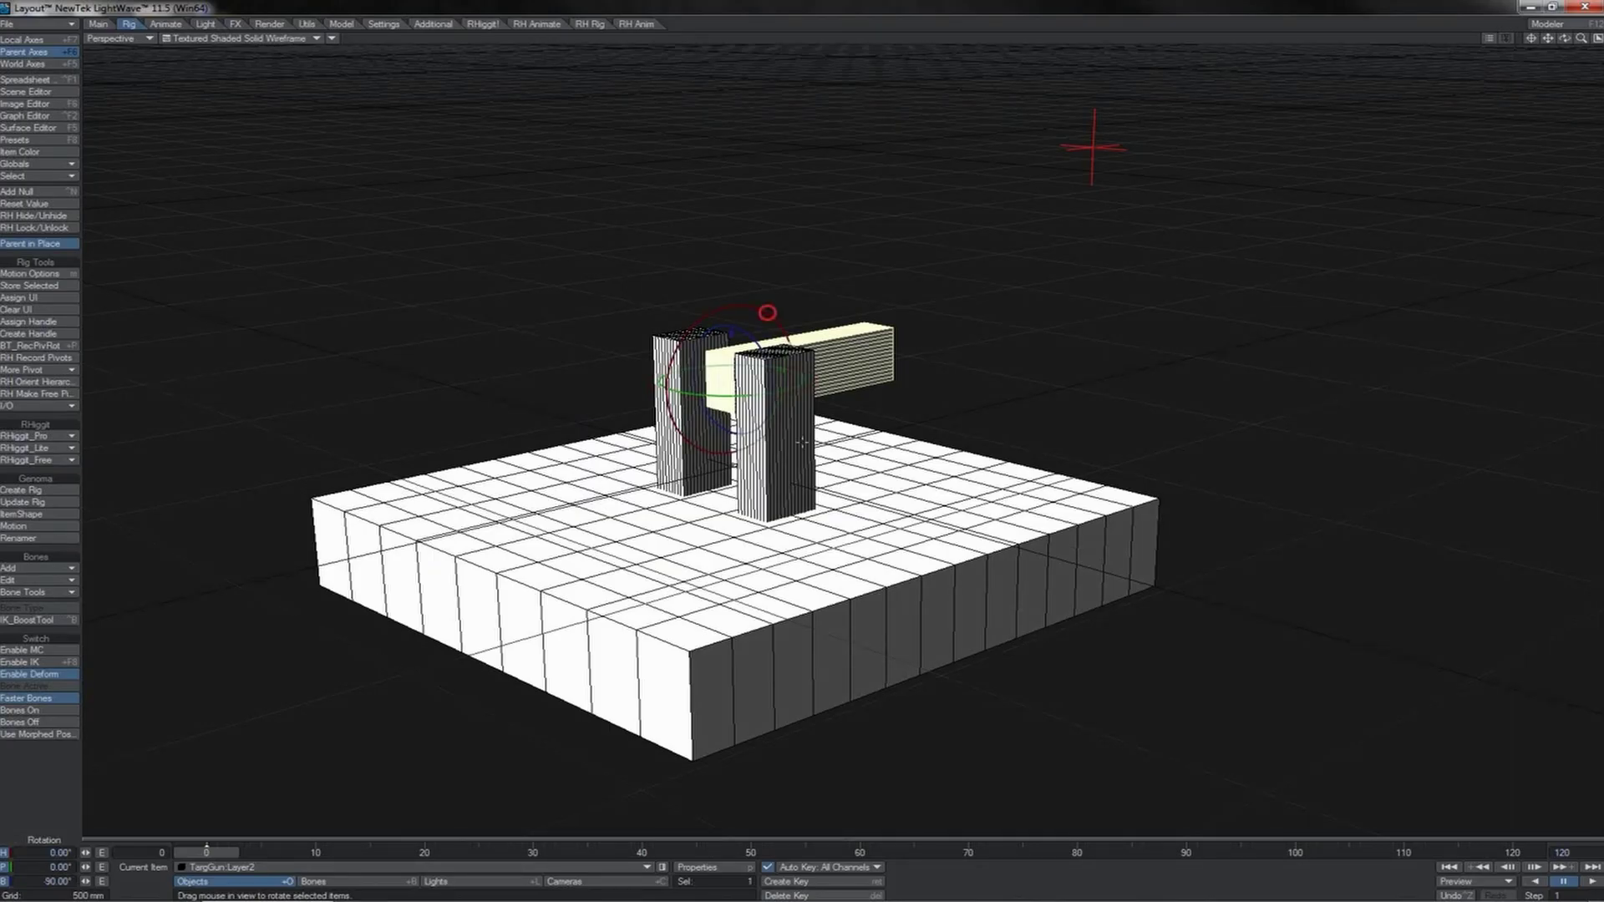
Test the reoriented barrel's heading rotation, and set its heading controller to Point at Target and pitch controller to Key Frames.
{"action": "left_click_drag", "start_coordinate": [767, 312], "coordinate": [702, 314]}
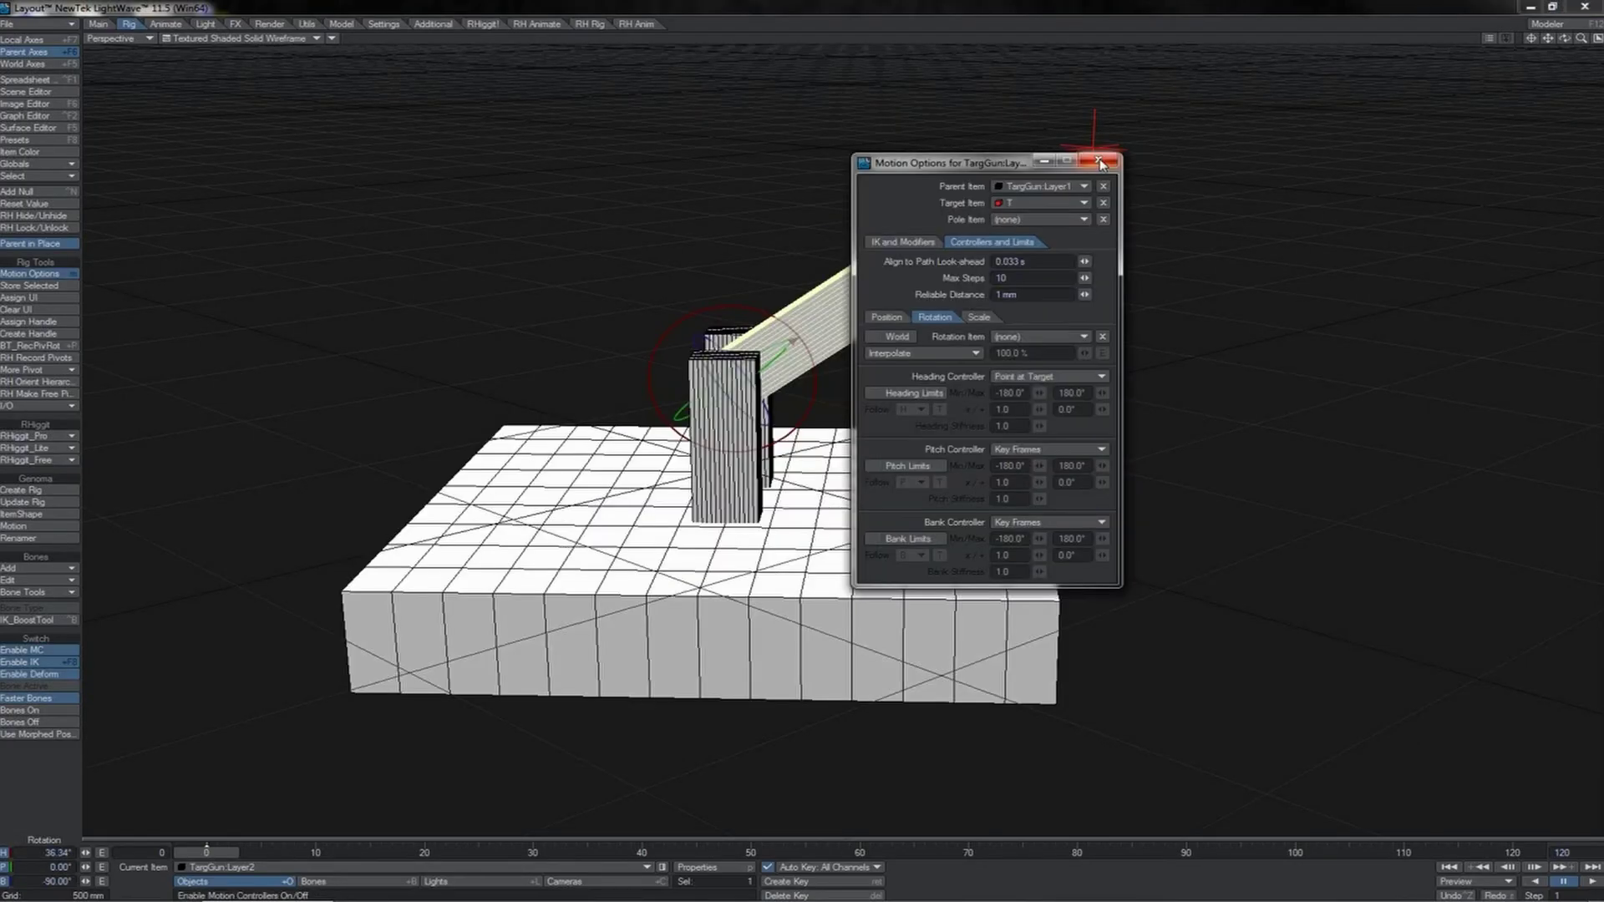
{"action": "left_click", "coordinate": [1100, 161]}
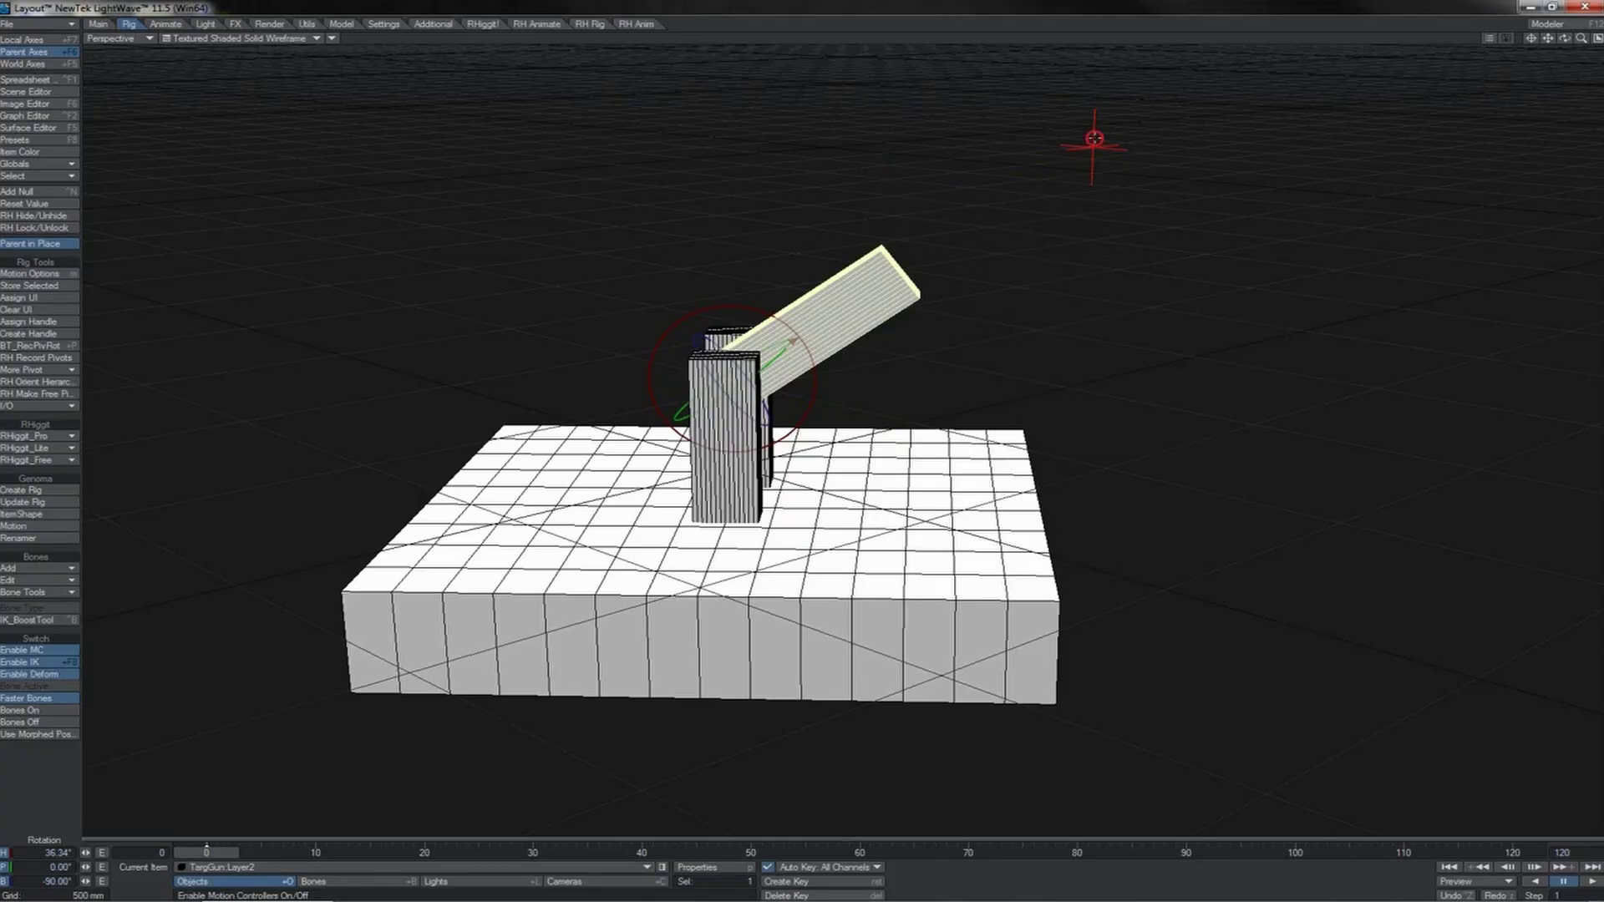
Move null T around the gun to about X 1.4 m, Z -405 mm and on to about X 825 mm, Y 494 mm, Z 265 mm.
{"action": "left_click", "coordinate": [1094, 140]}
{"action": "key", "text": "t"}
{"action": "left_click_drag", "start_coordinate": [1171, 270], "coordinate": [1387, 271], "text": "alt"}
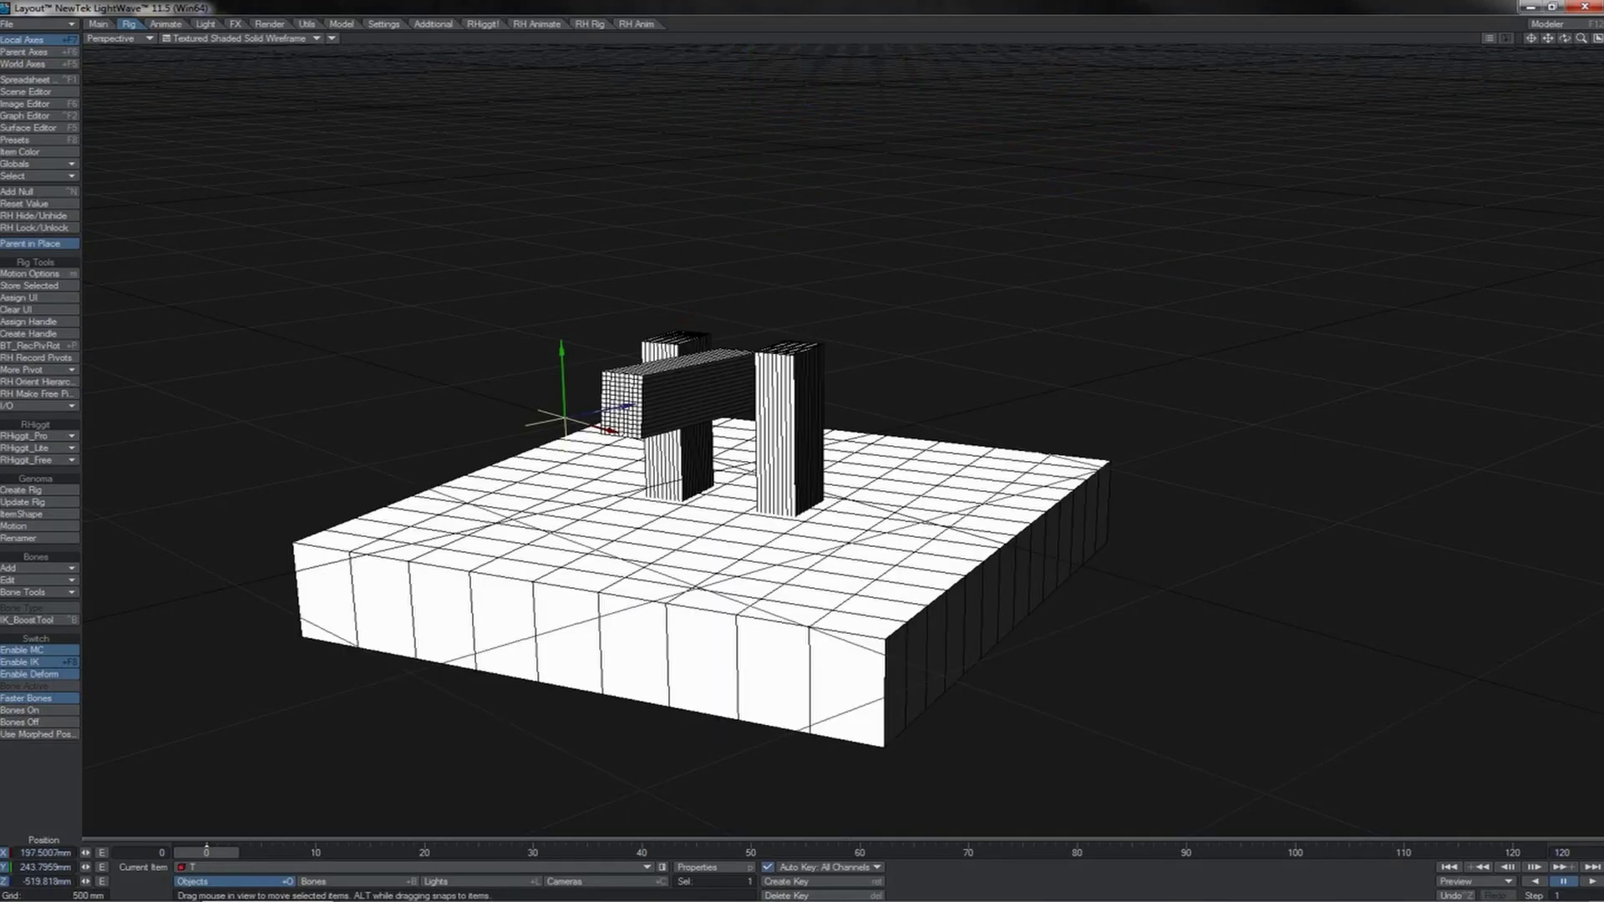
{"action": "left_click_drag", "start_coordinate": [565, 417], "coordinate": [986, 580]}
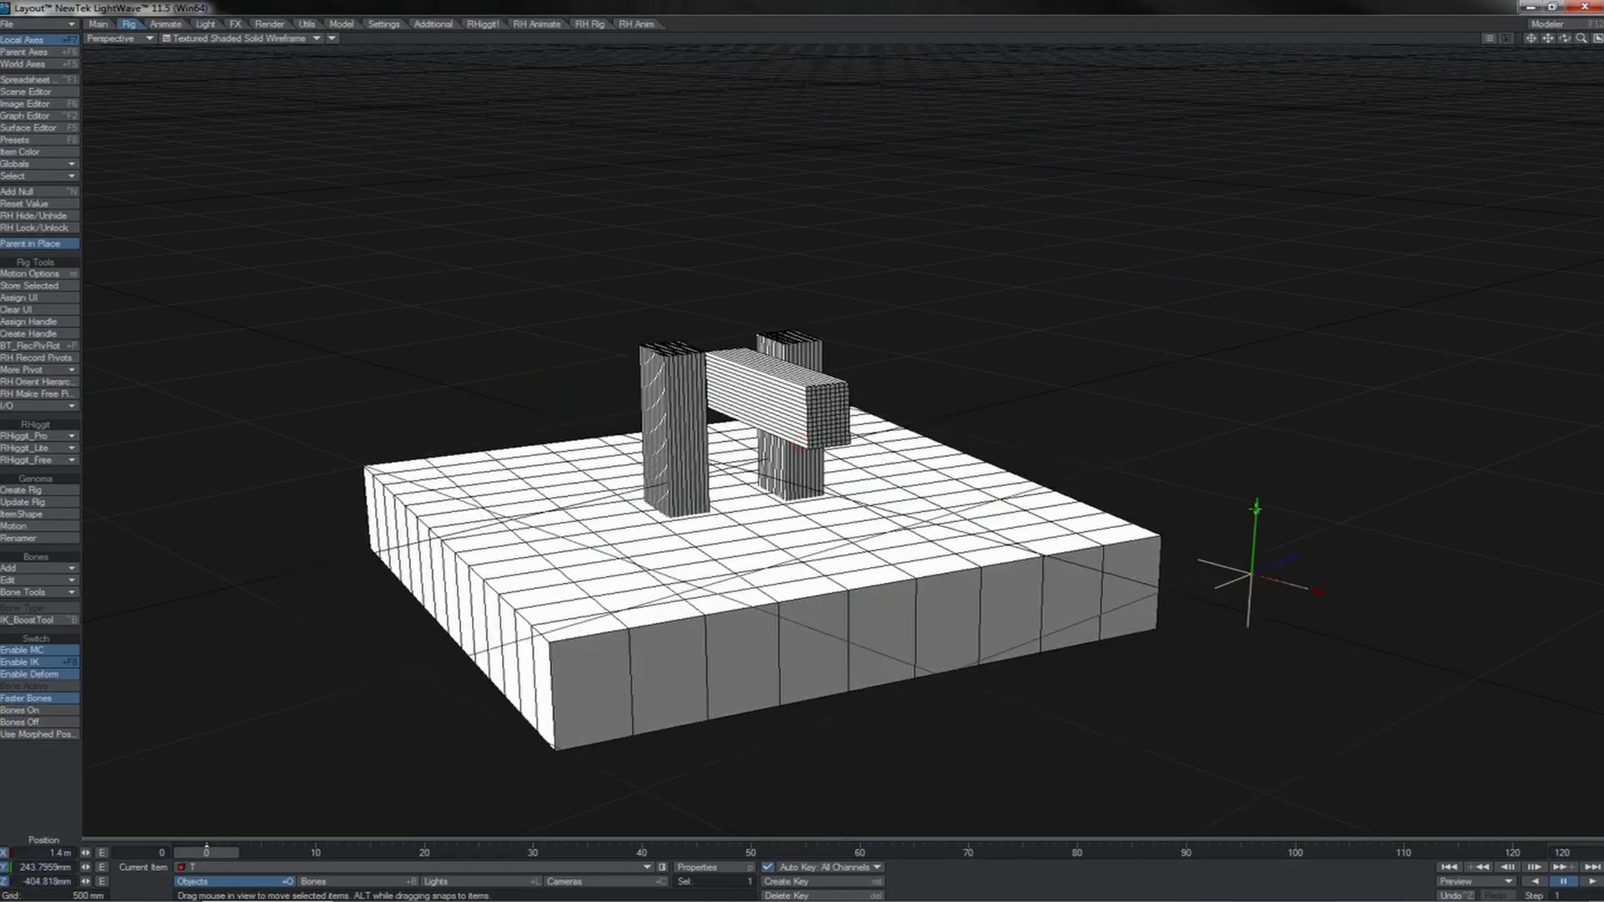
{"action": "left_click_drag", "start_coordinate": [1249, 555], "coordinate": [968, 209]}
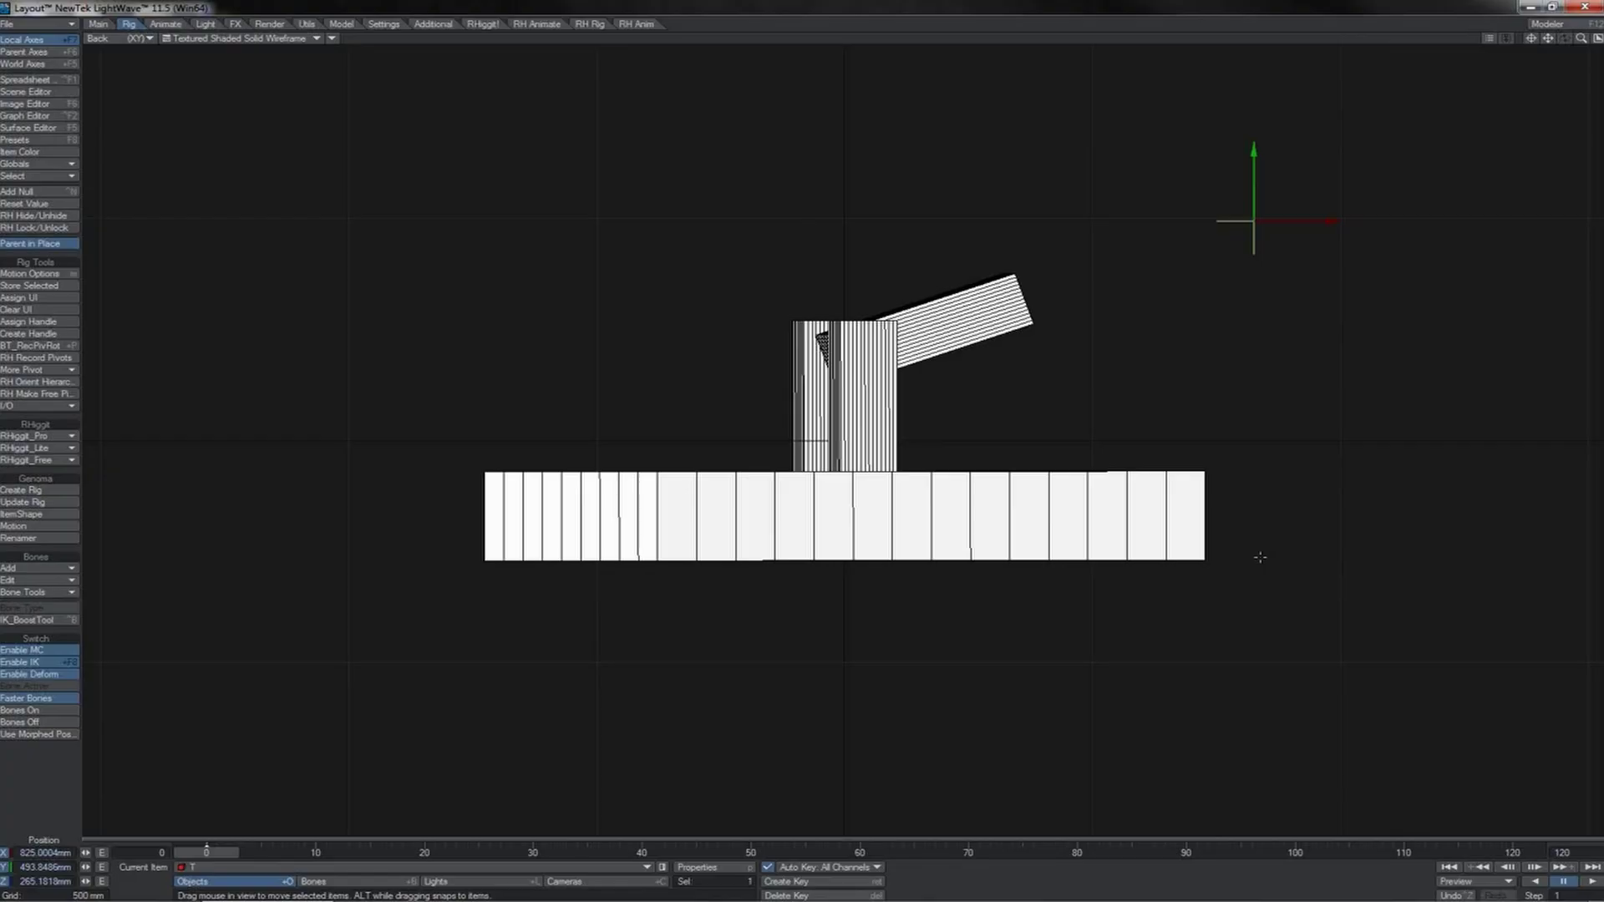
Move null T to about X -37 mm, Z 1.89 m and across the gun to about Y 524 mm, Z -514 mm.
{"action": "key", "text": "4"}
{"action": "left_click_drag", "start_coordinate": [1260, 557], "coordinate": [1179, 335]}
{"action": "left_click_drag", "start_coordinate": [1306, 596], "coordinate": [1260, 556]}
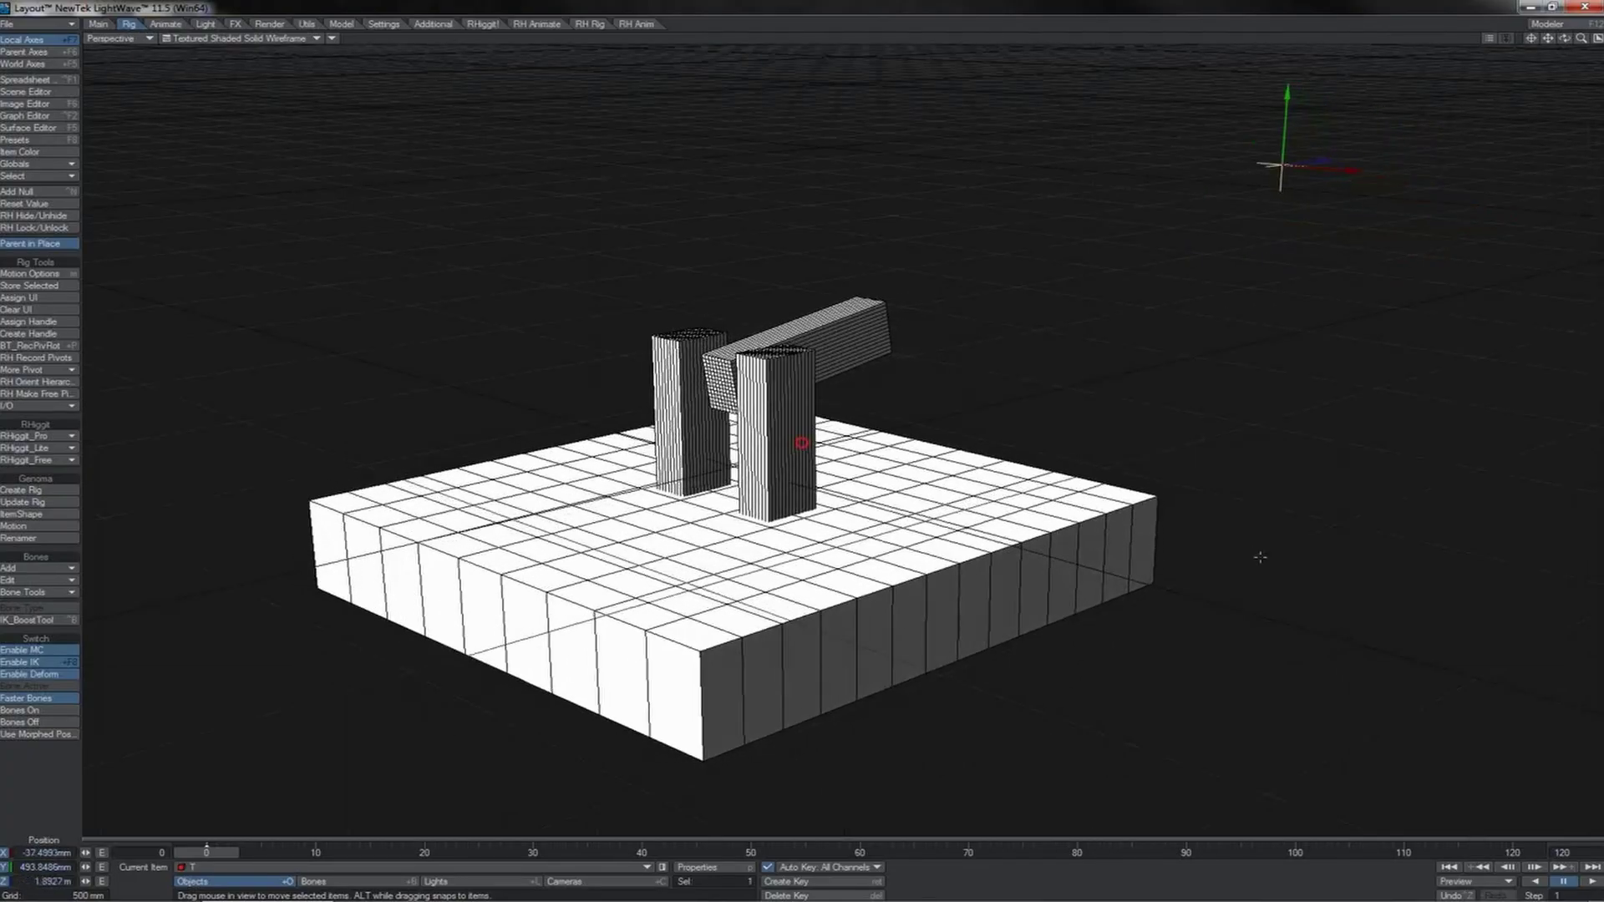
{"action": "key", "text": "3"}
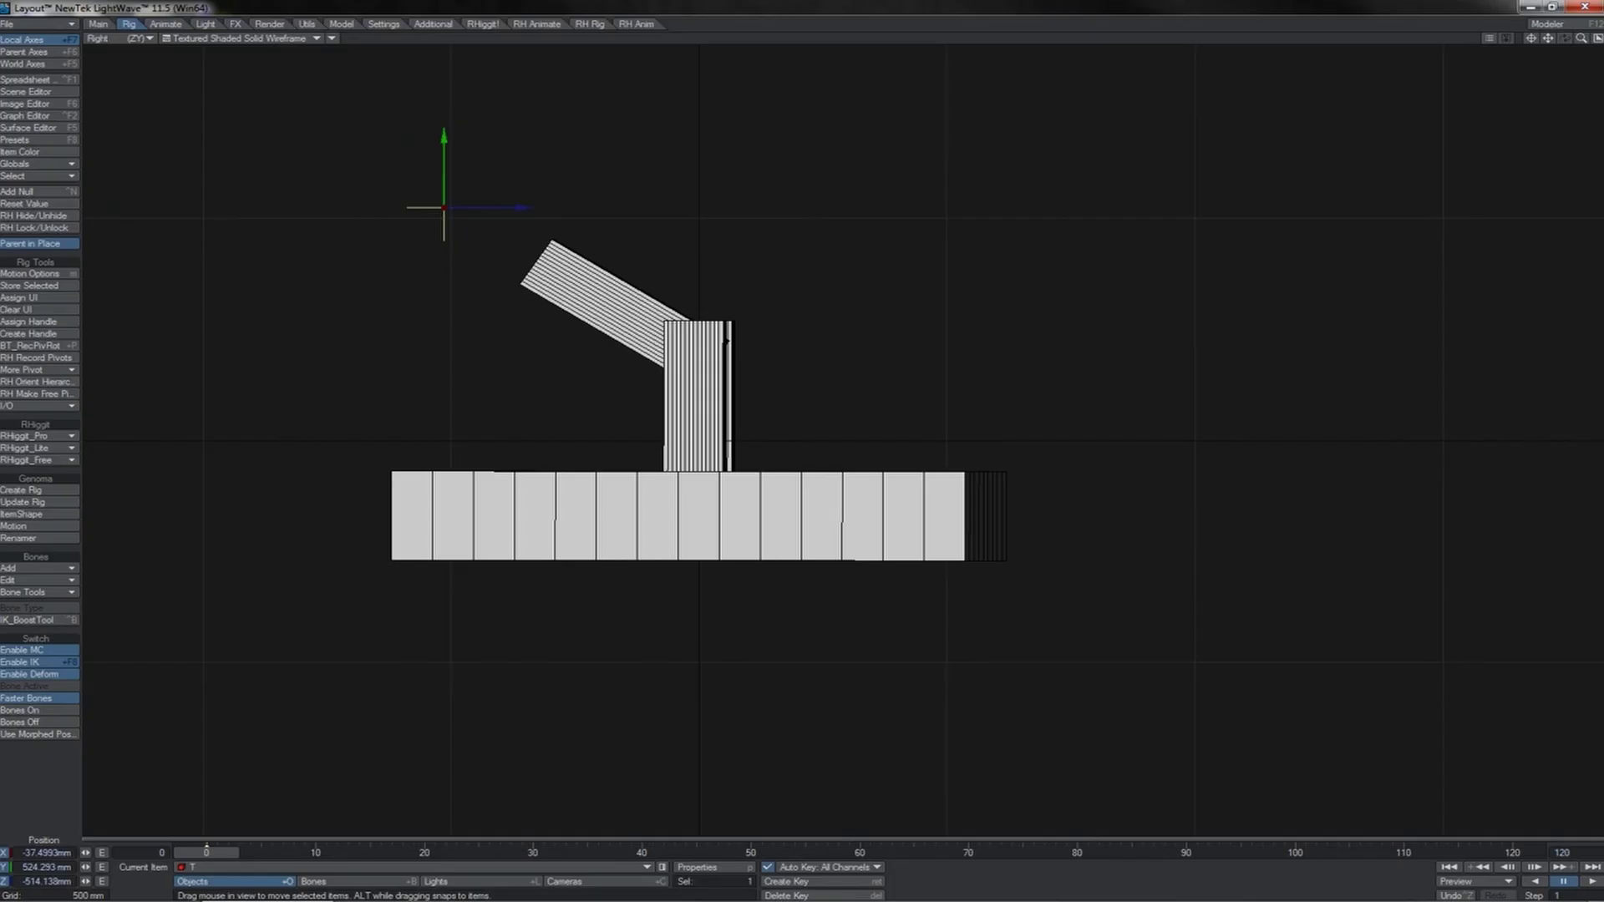
Swing null T over the gun to about X 1.36 m, Z -574 mm and on to about X 987 mm, Y 380 mm, Z 383 mm.
{"action": "left_click_drag", "start_coordinate": [443, 207], "coordinate": [649, 163]}
{"action": "key", "text": "4"}
{"action": "left_click_drag", "start_coordinate": [644, 89], "coordinate": [952, 446]}
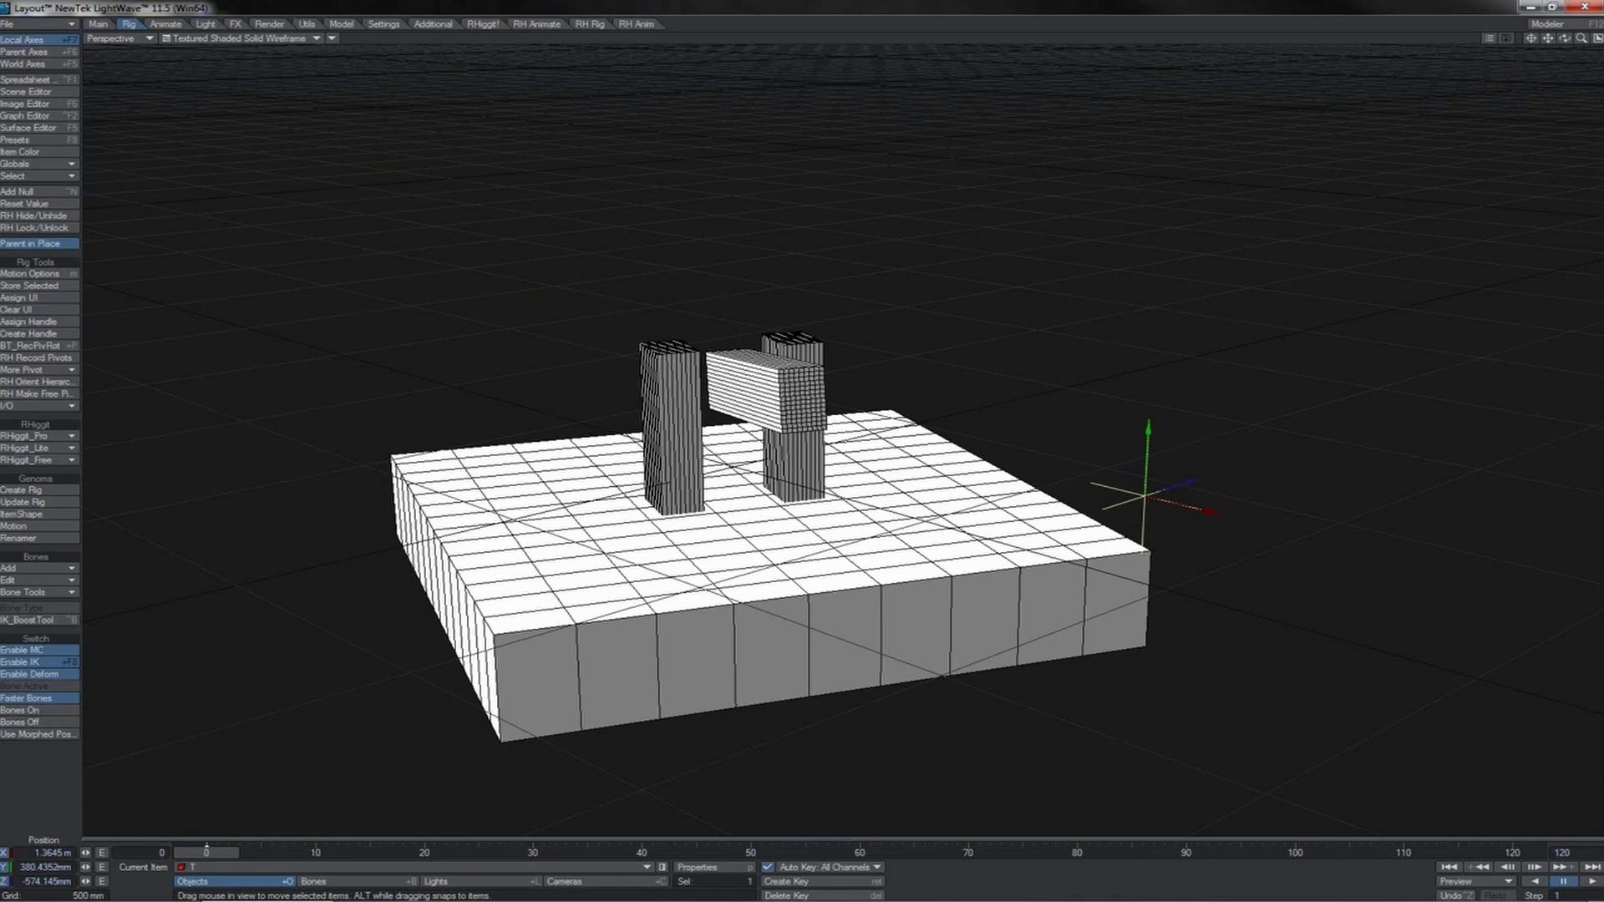
{"action": "left_click_drag", "start_coordinate": [1191, 482], "coordinate": [1028, 238]}
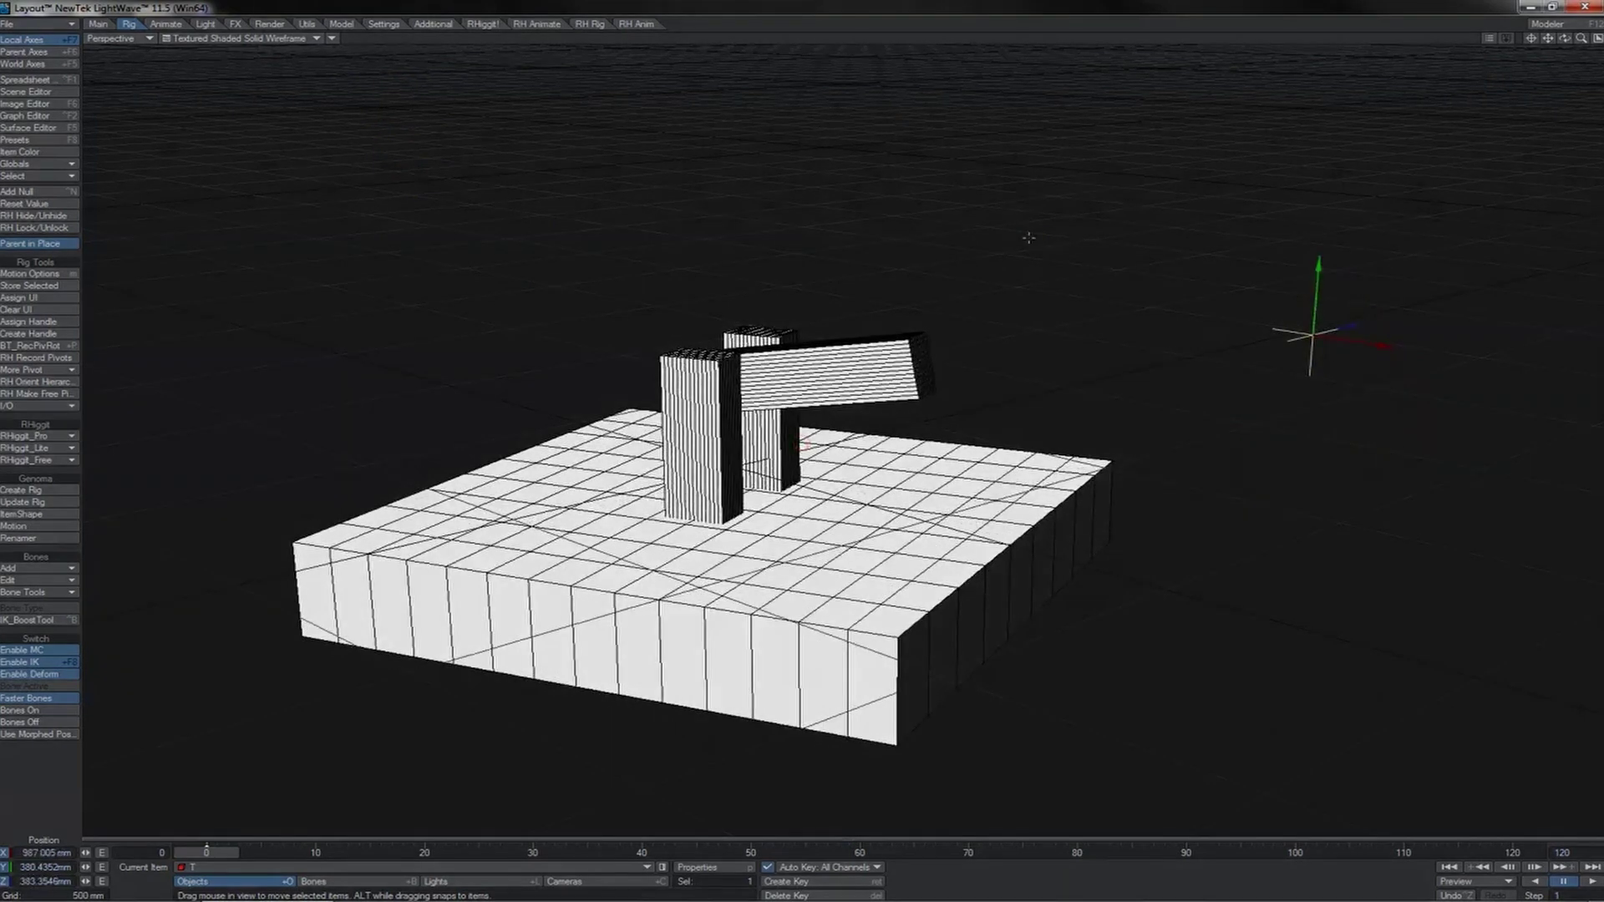